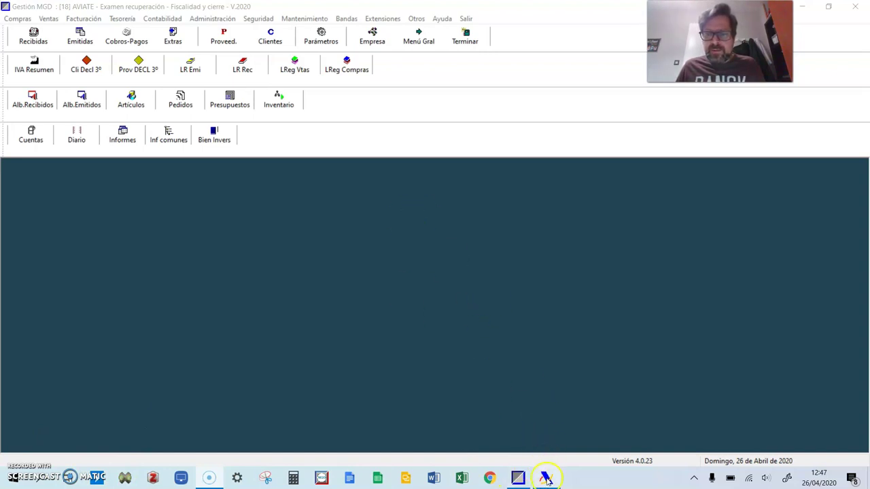
Bring the AEAT Informativas program to the front
click(528, 333)
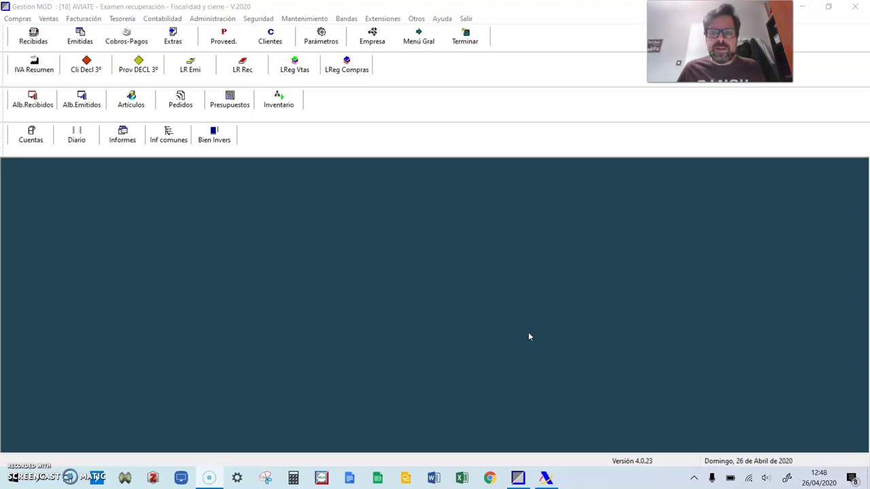
click(540, 419)
click(547, 478)
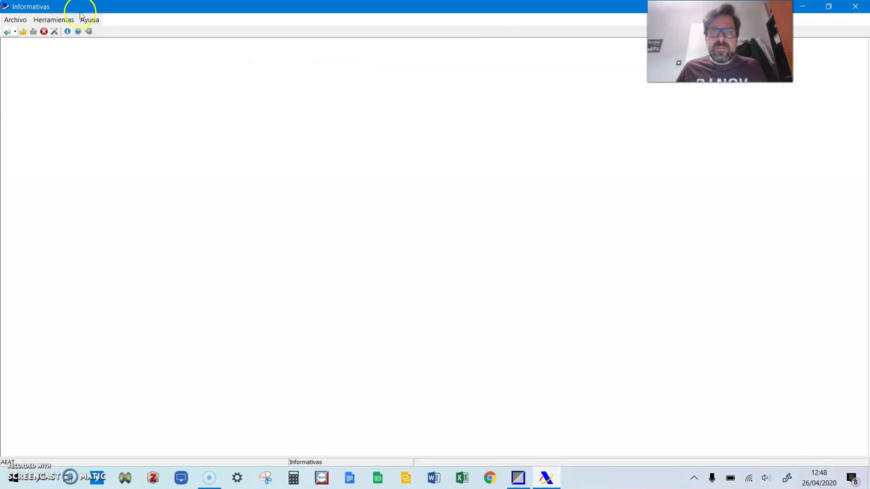
Load the 2016 Modelo 347 from the model list and begin the declarant's NIF entry
click(15, 20)
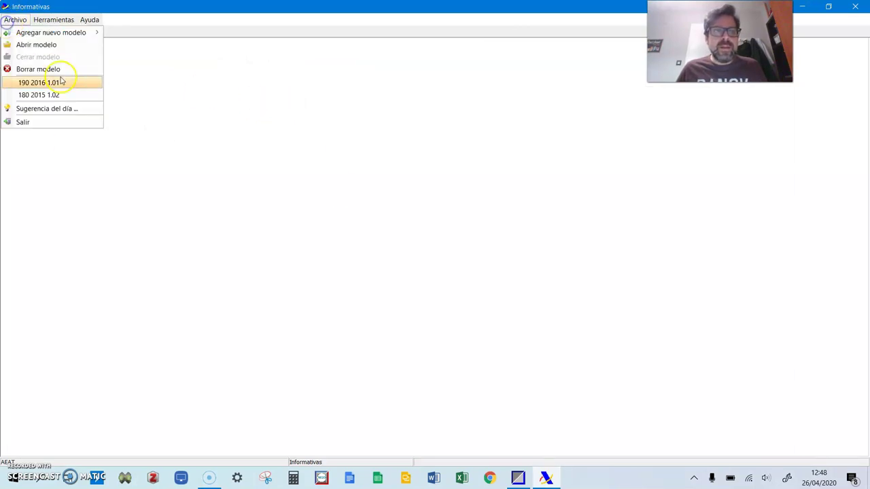
click(48, 46)
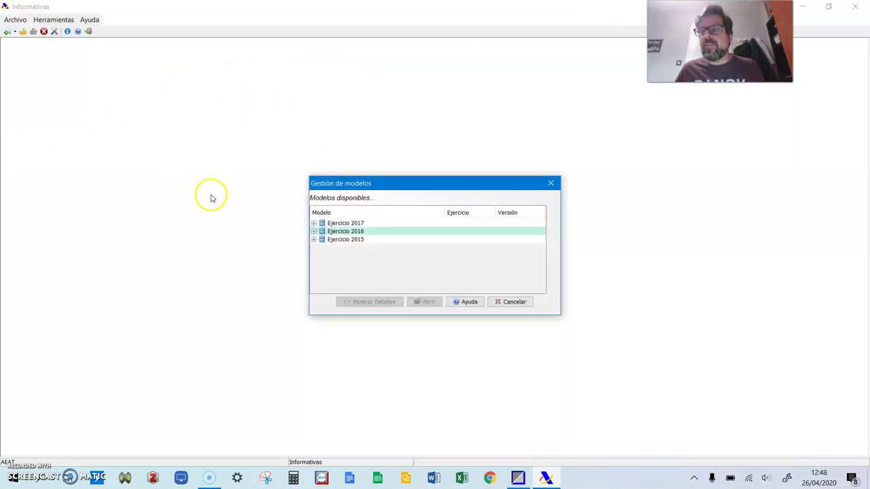
click(314, 223)
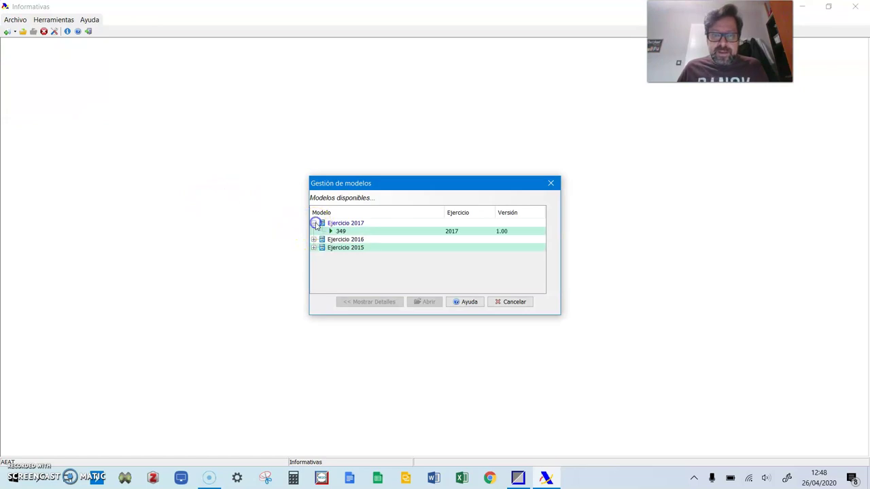
click(341, 231)
click(313, 239)
click(341, 257)
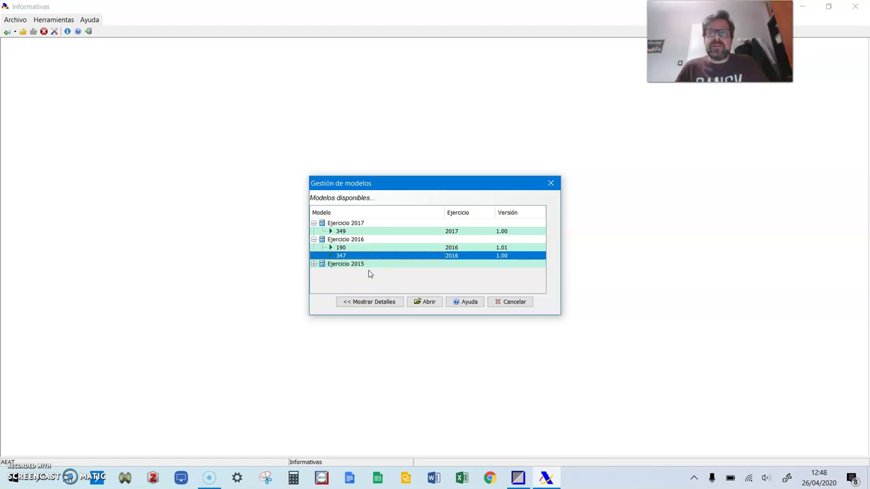
click(435, 306)
click(416, 302)
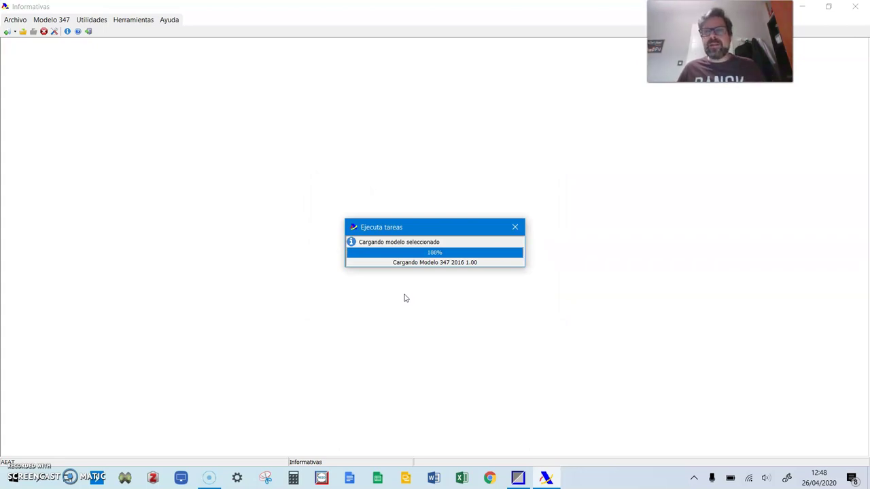
click(427, 229)
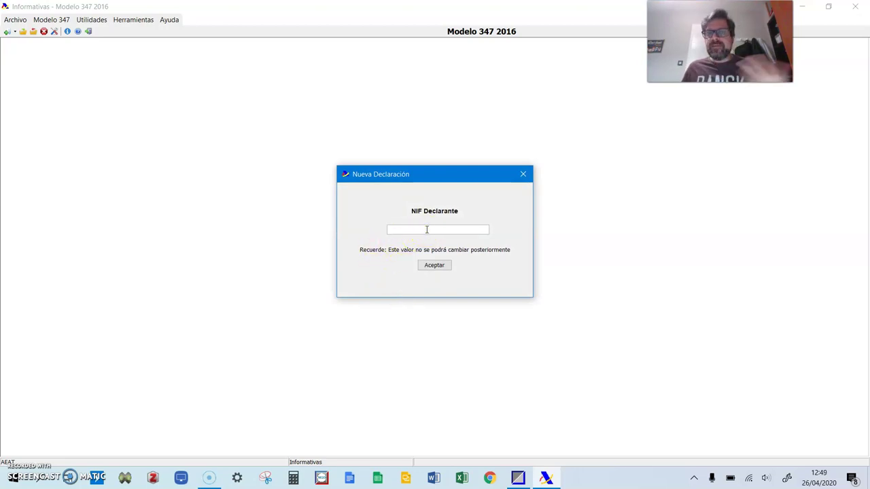
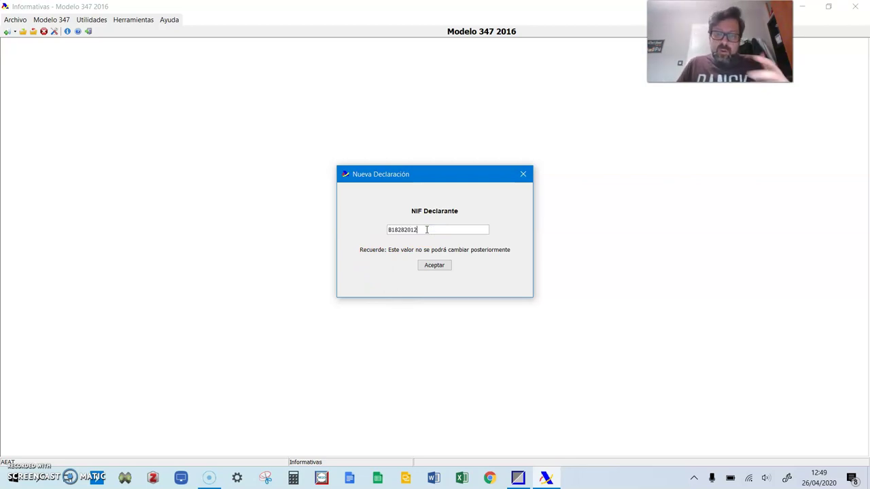
Enter the company's NIF as declarant and create the new Modelo 347 declaration
click(436, 270)
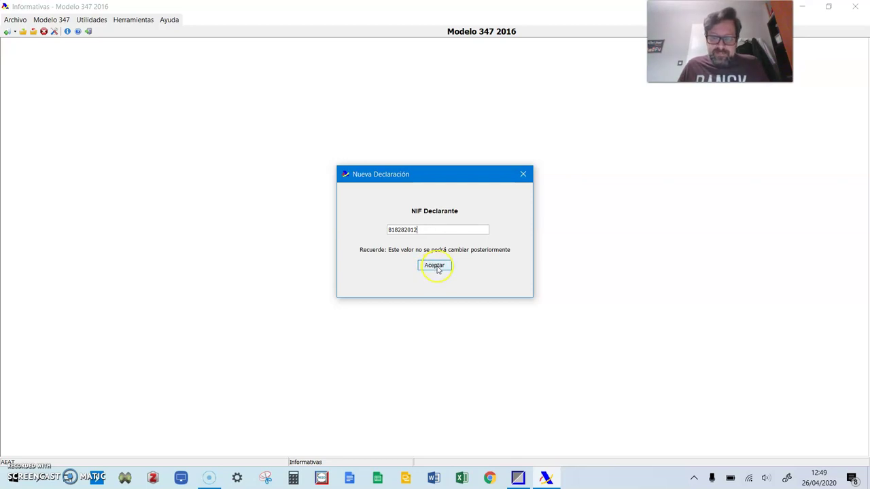
click(439, 269)
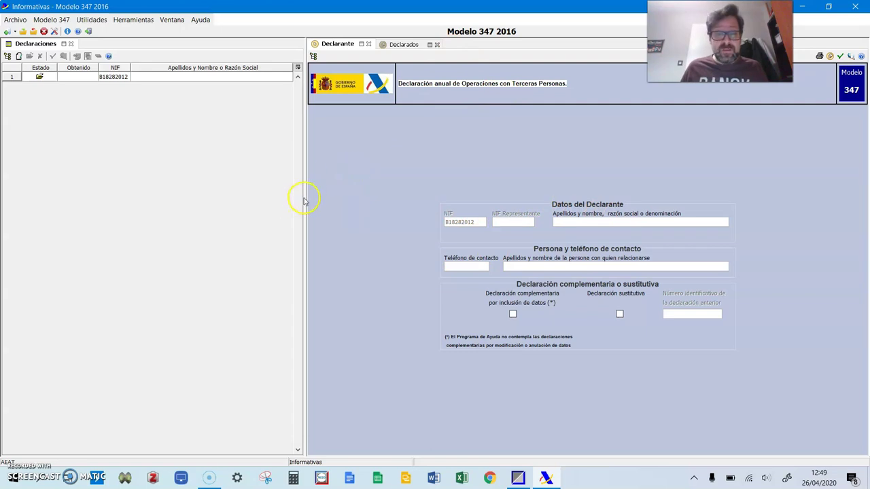
Name the declarant AVIATE S.L, enter the contact phone number and move to the contact name
drag(305, 198, 215, 193)
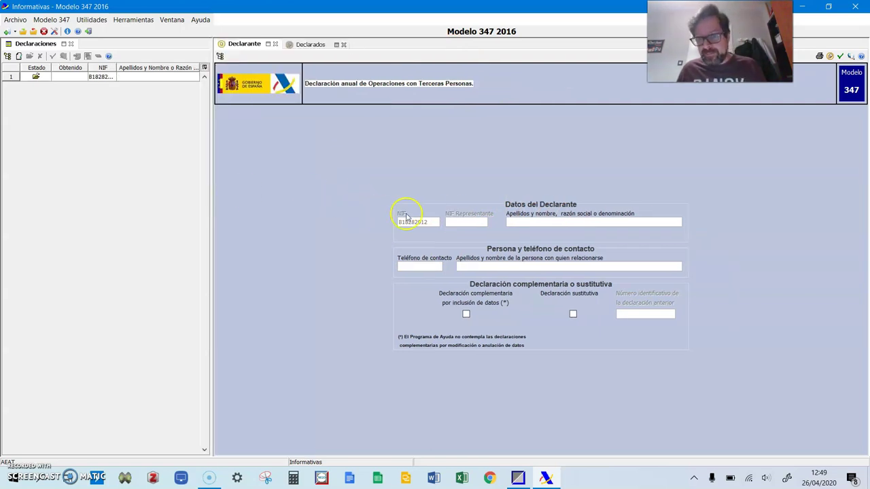
click(554, 223)
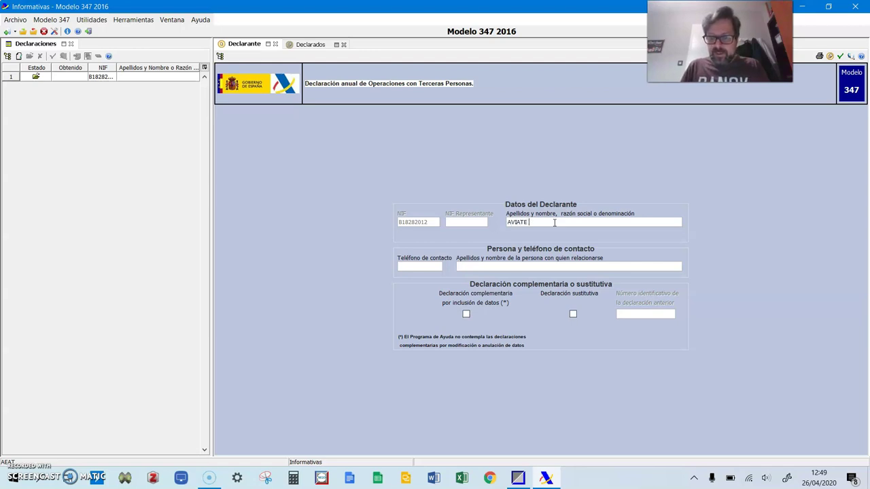
text(AVIATE S.L)
click(426, 267)
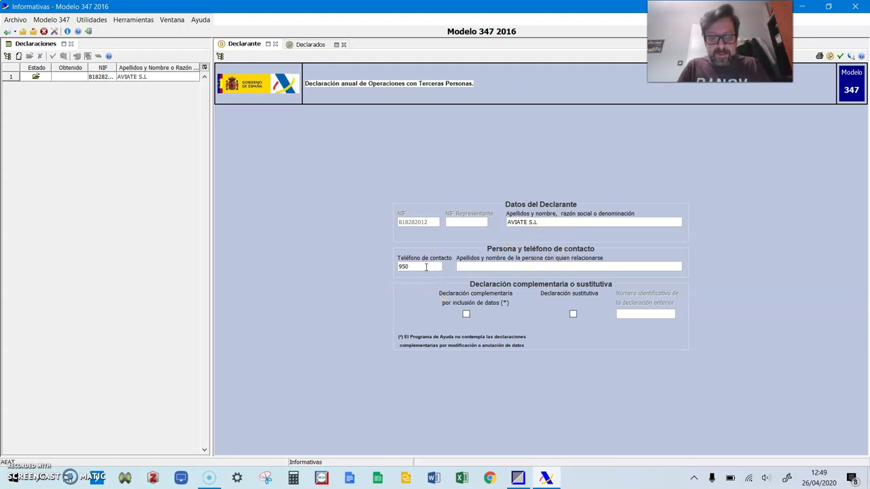
click(470, 267)
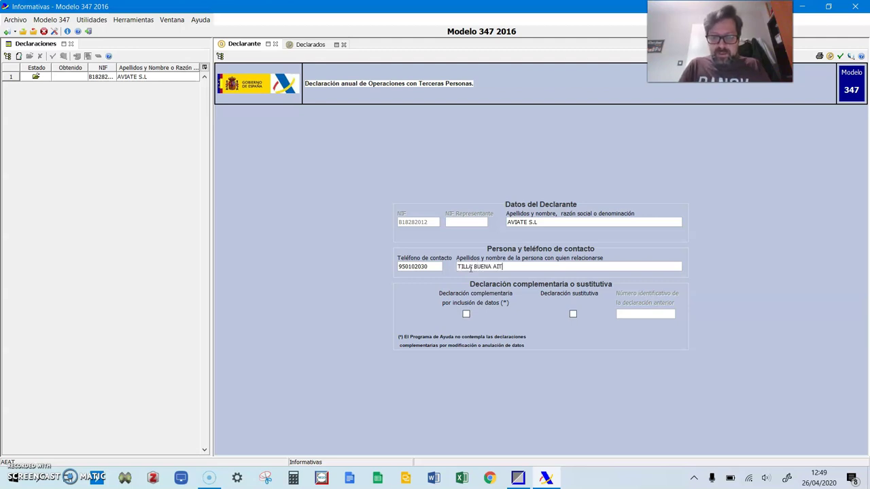
Add a blank declared-party record on the Declarados tab, then return to Gestión MGD
click(307, 44)
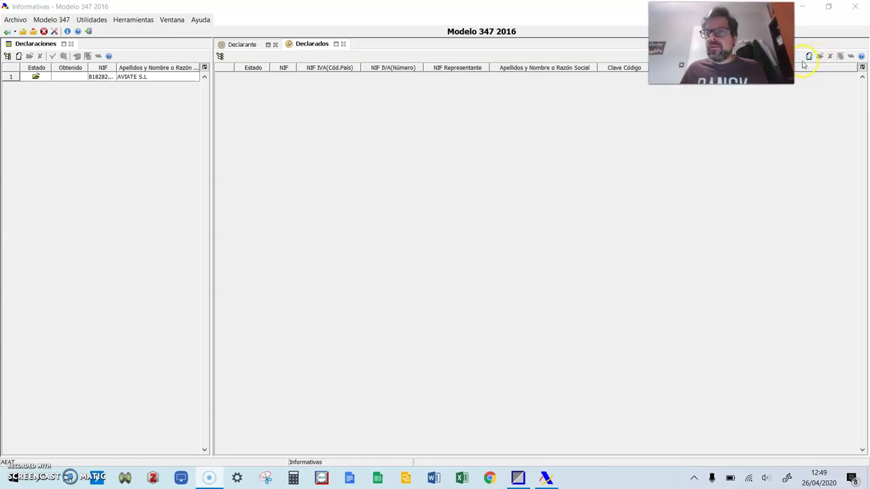
click(808, 57)
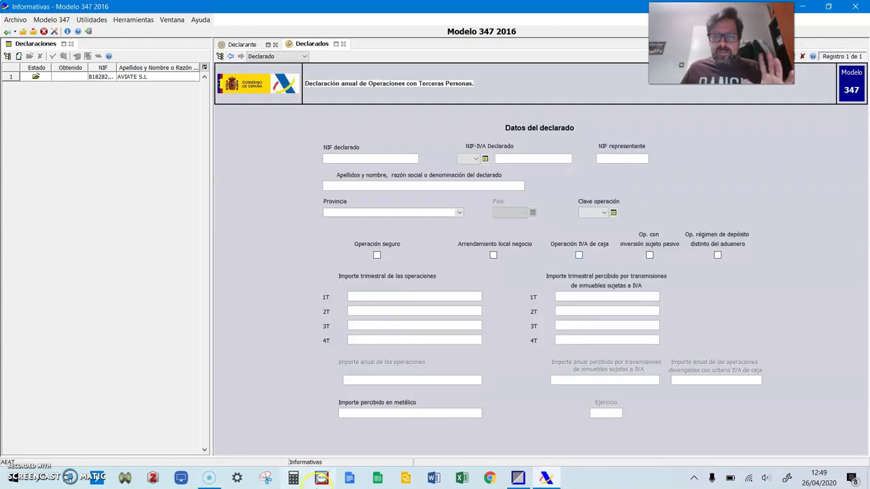
click(517, 477)
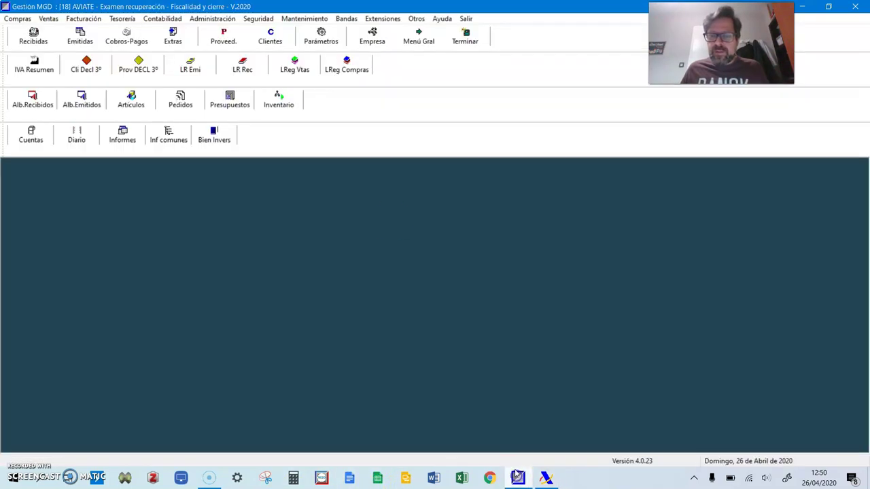
Try the clients' third-party declaration settings, cancel them, and briefly check the accounting journal
click(226, 19)
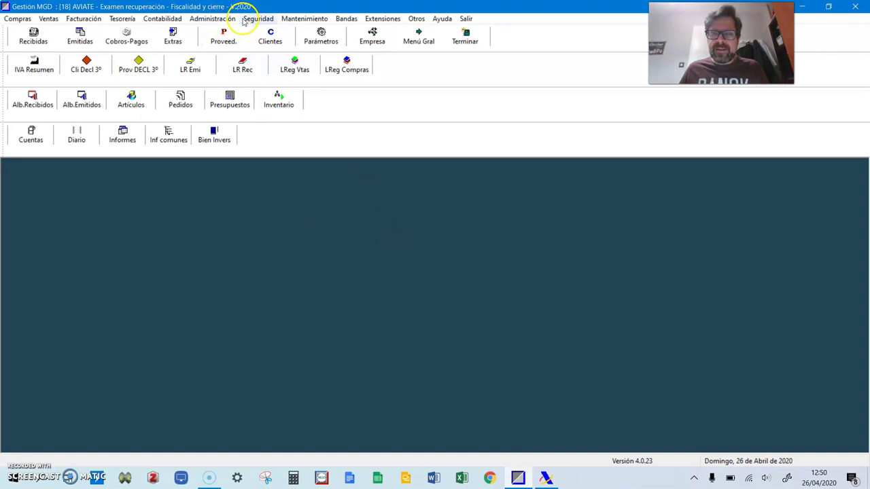
mouse_move(232, 36)
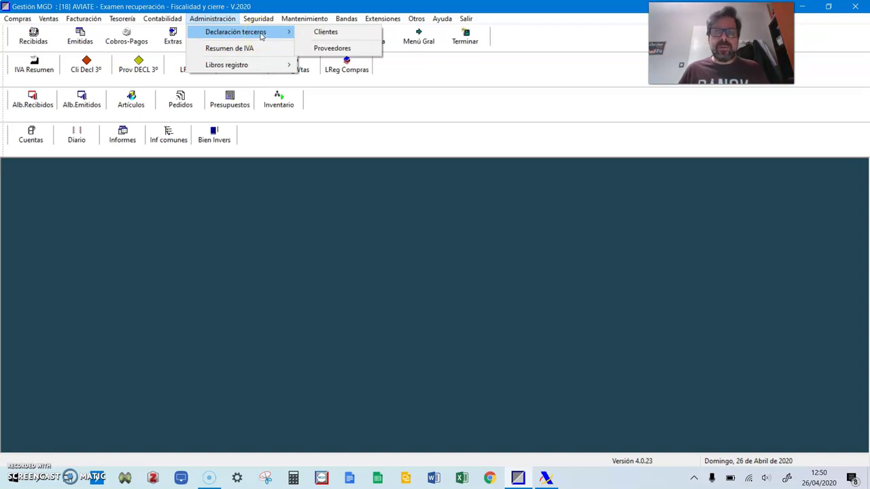
click(224, 24)
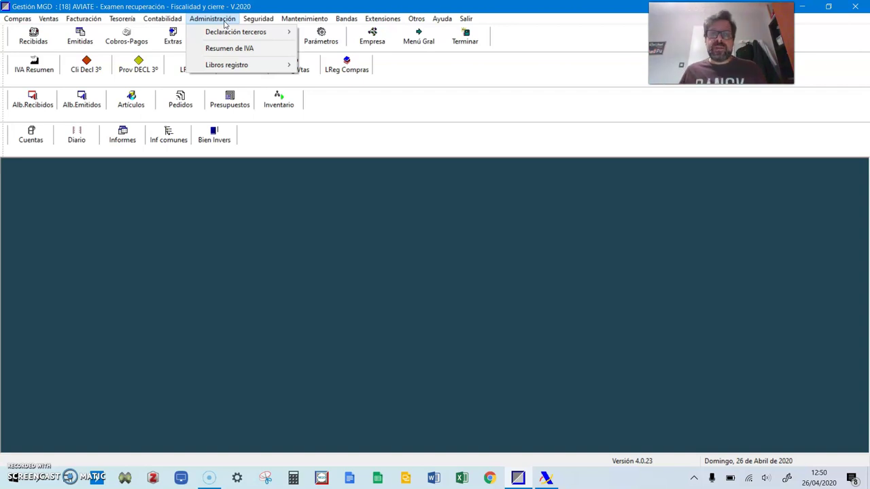
click(289, 36)
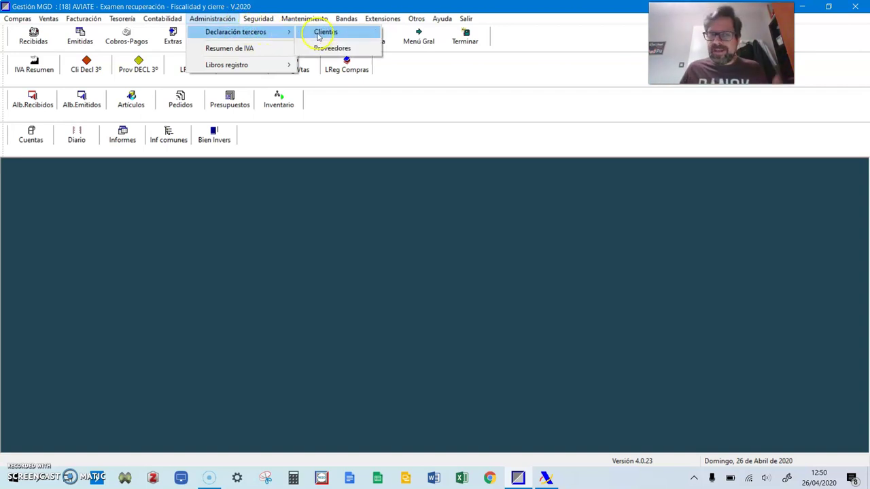
click(318, 32)
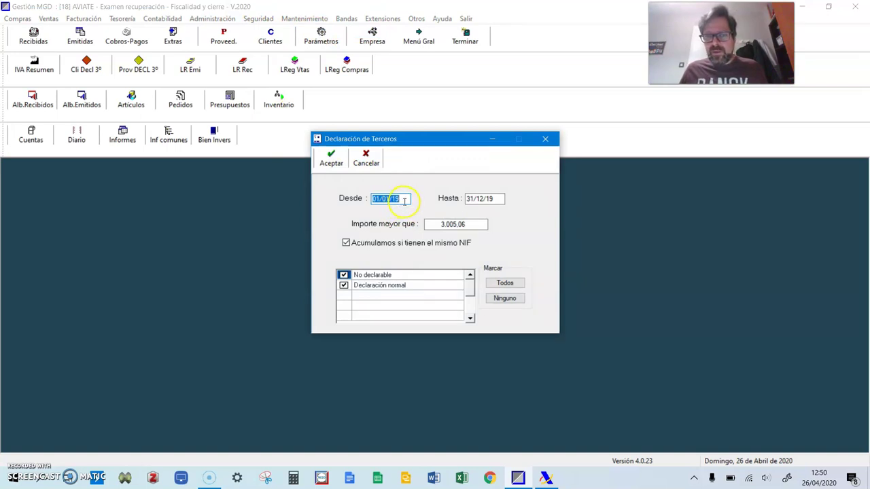
click(363, 160)
click(90, 136)
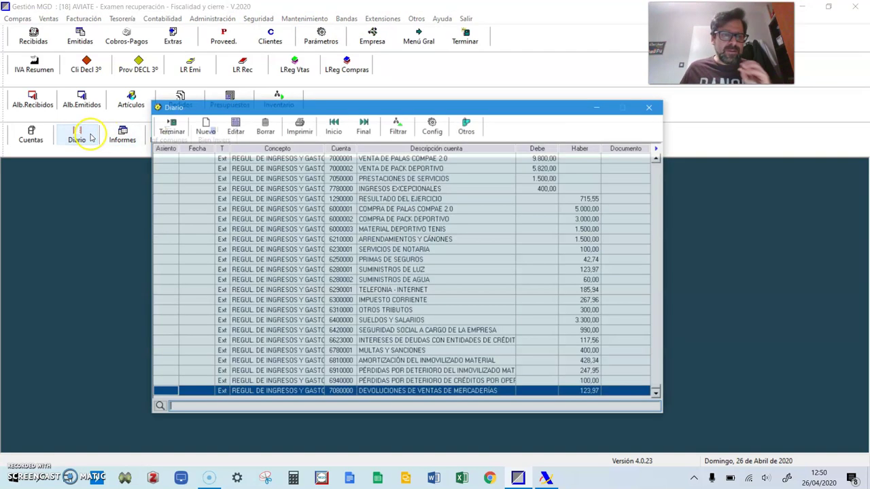
scroll(257, 224, up, 15)
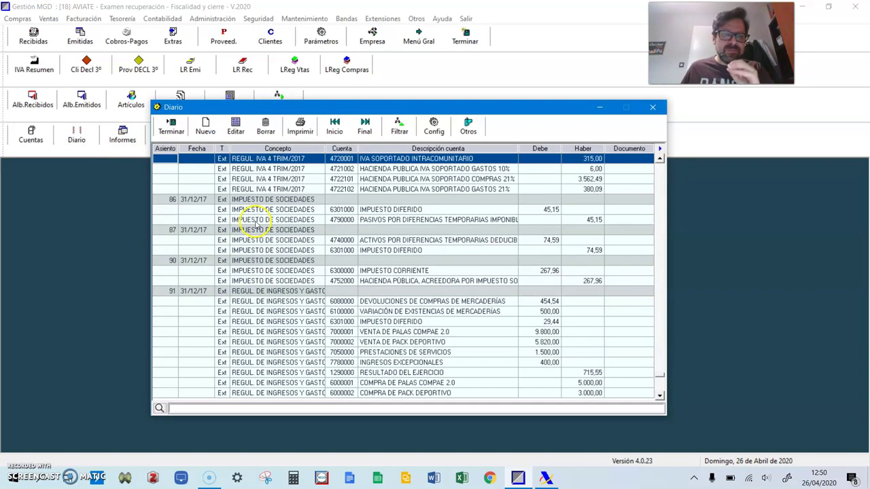
click(172, 126)
Set the third-party declaration period to 01/01/17–31/12/17 above 3.005,06 and list qualifying clients
click(214, 19)
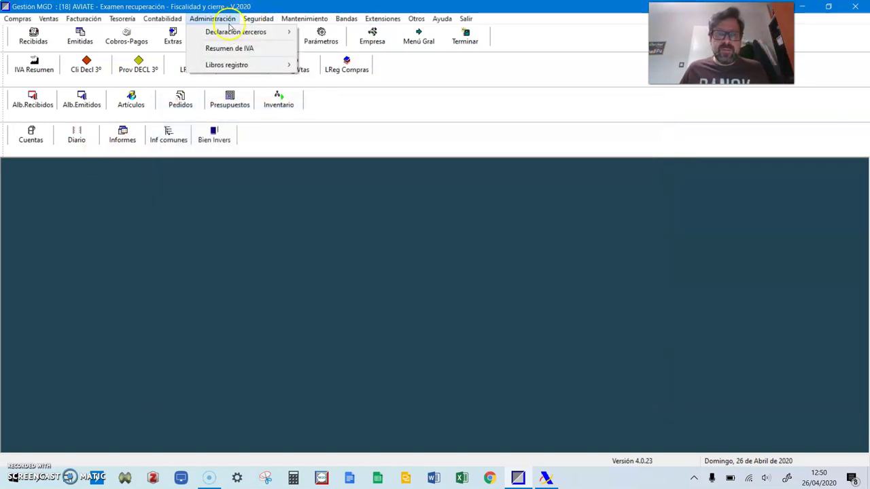
mouse_move(262, 32)
click(340, 32)
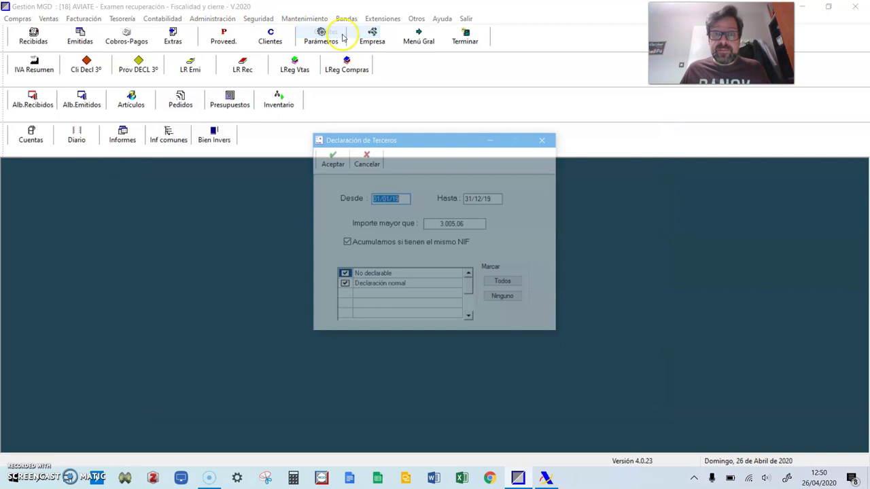
click(401, 200)
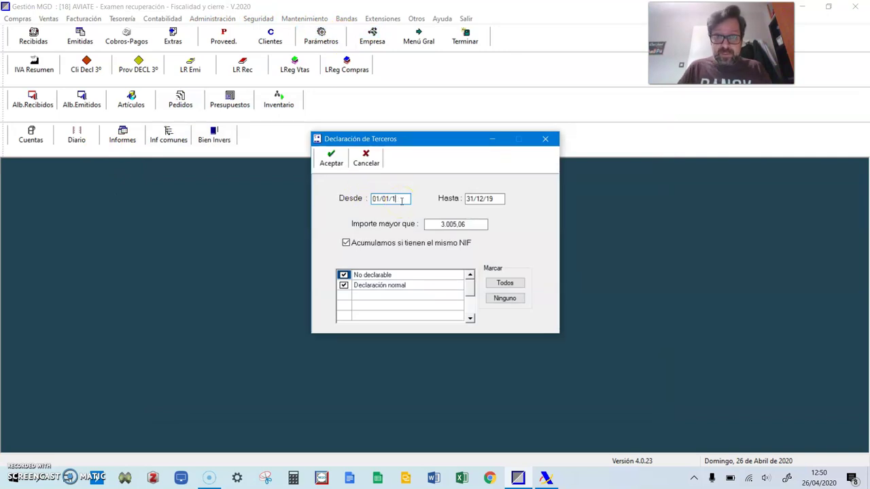
click(501, 198)
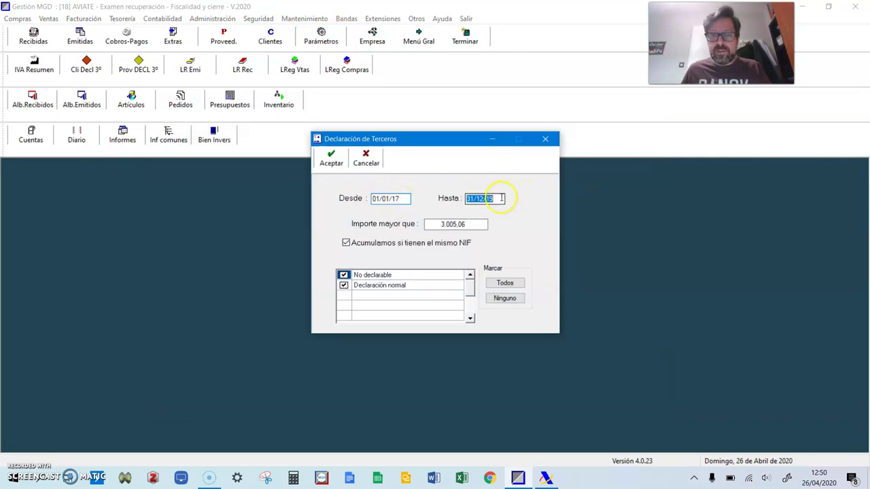
click(501, 198)
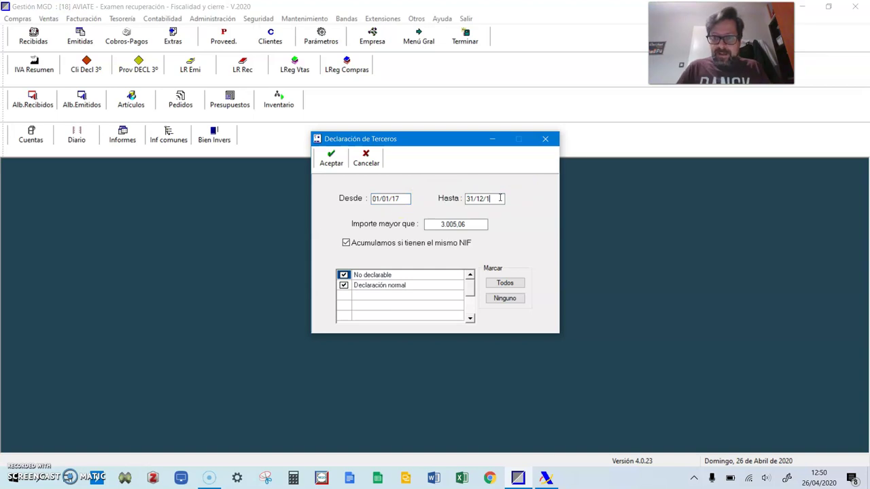
text(7)
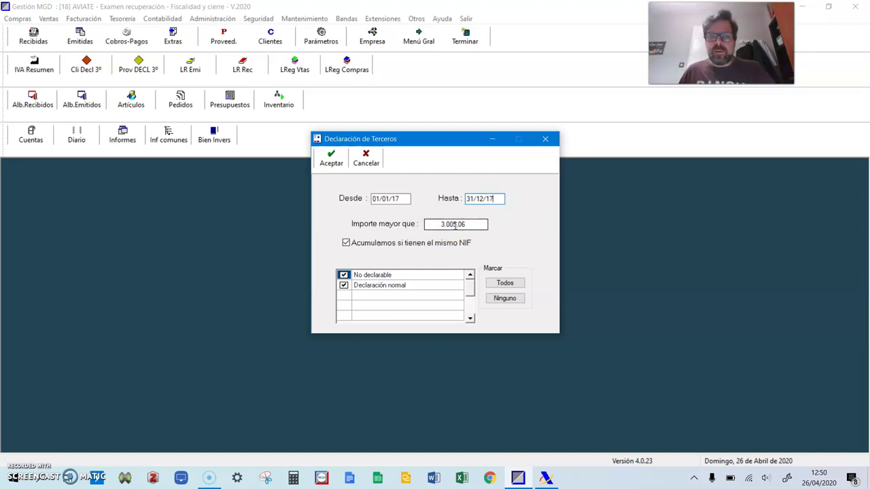
click(331, 158)
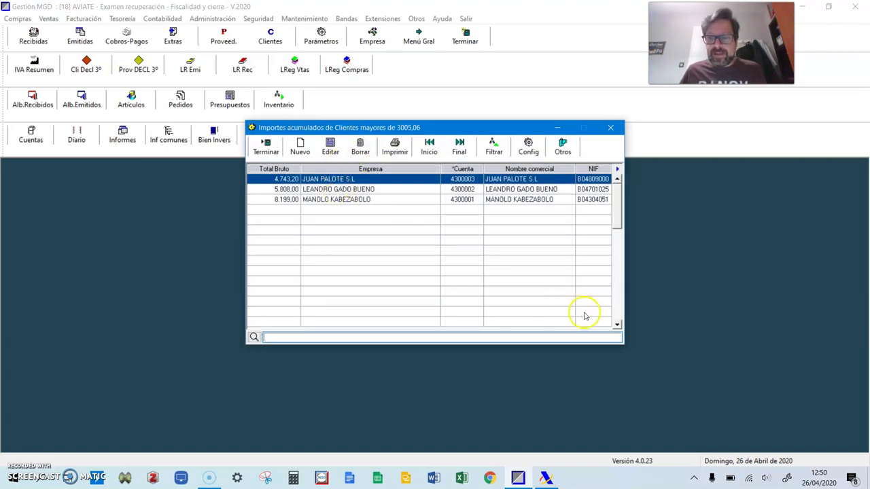
Generate a landscape print preview of the Listado de Clientes
click(396, 149)
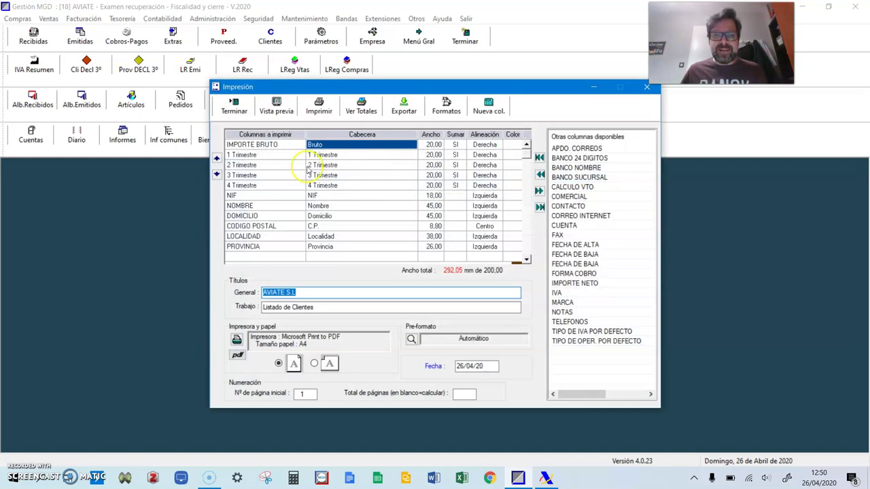
click(314, 363)
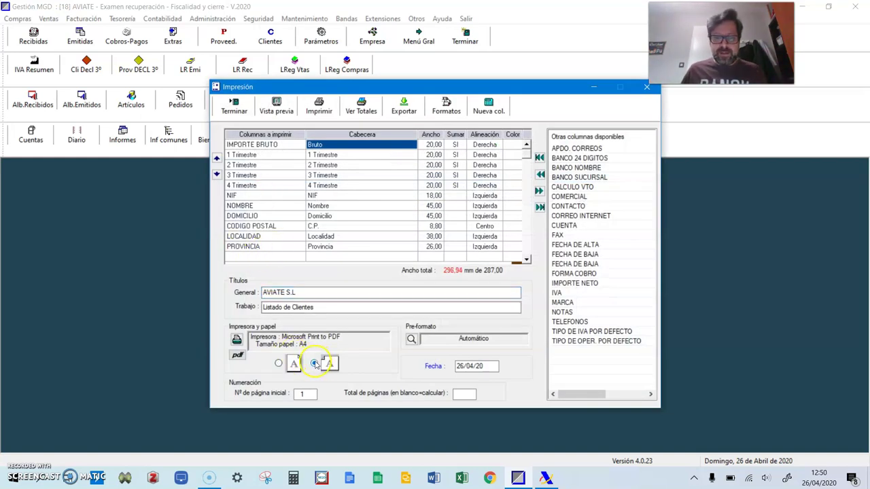
click(277, 108)
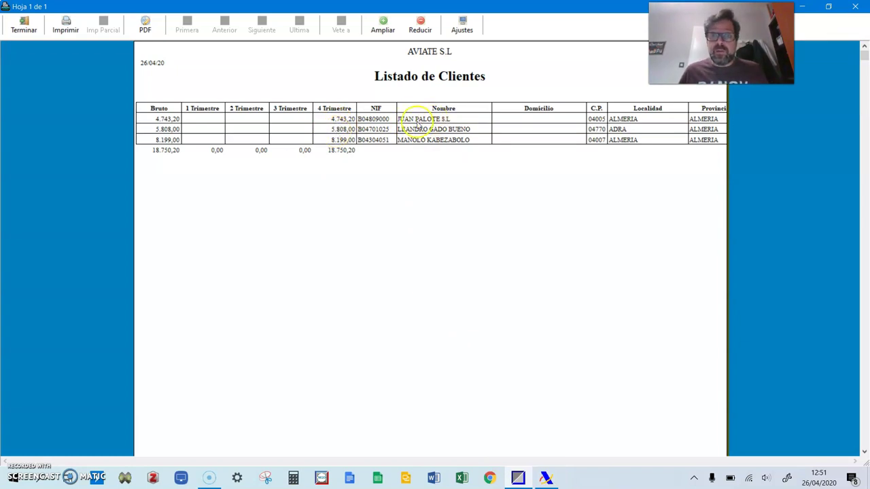
Arrange the client listing preview and the Modelo 347 form side by side
click(547, 479)
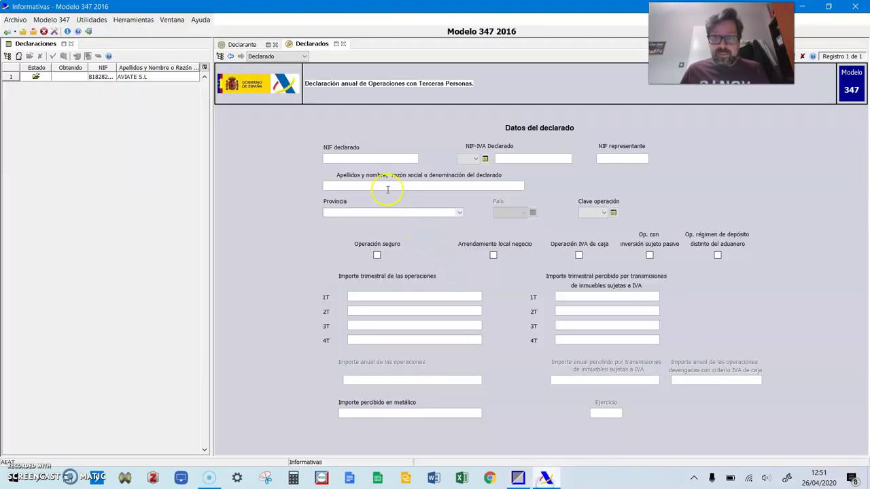
key(alt+Tab)
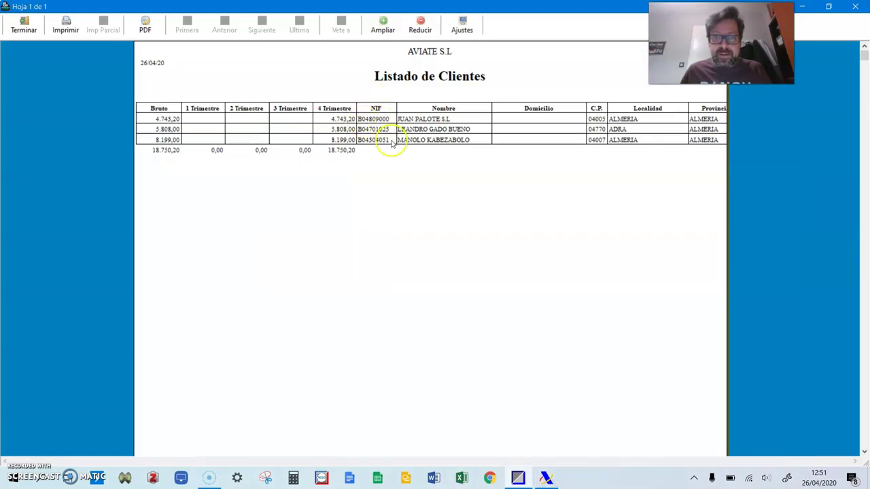
double_click(415, 12)
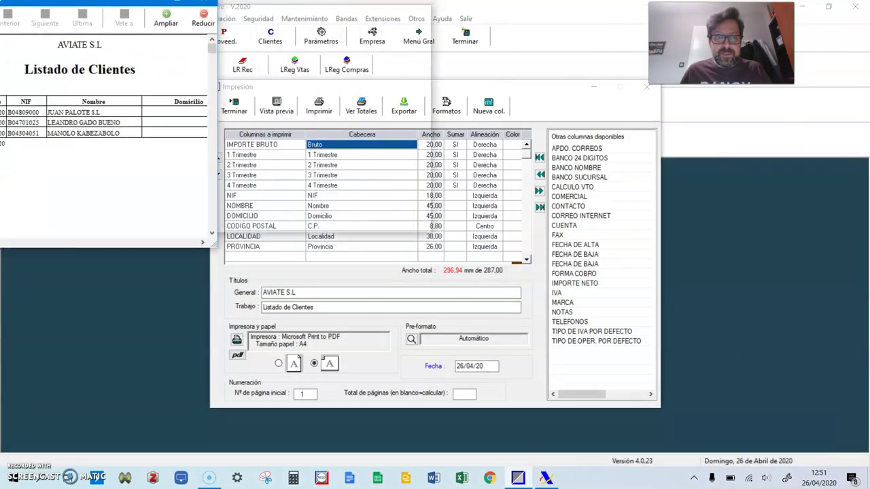
click(544, 477)
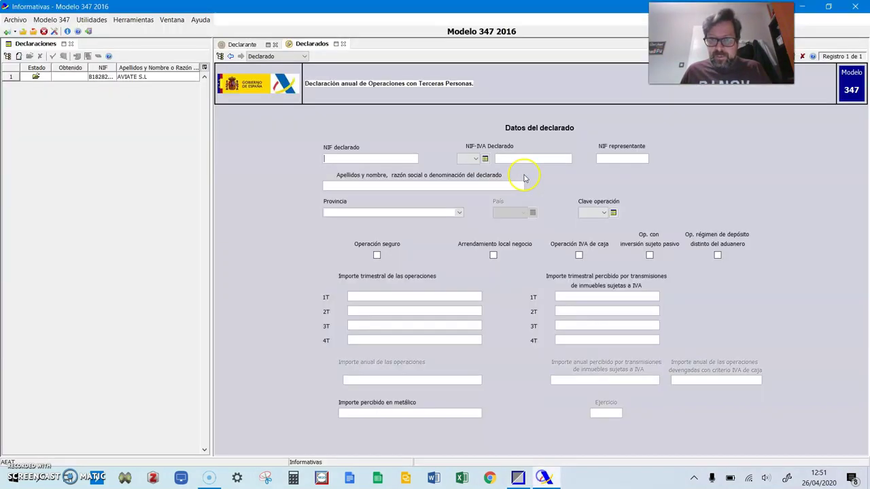
drag(439, 12, 869, 83)
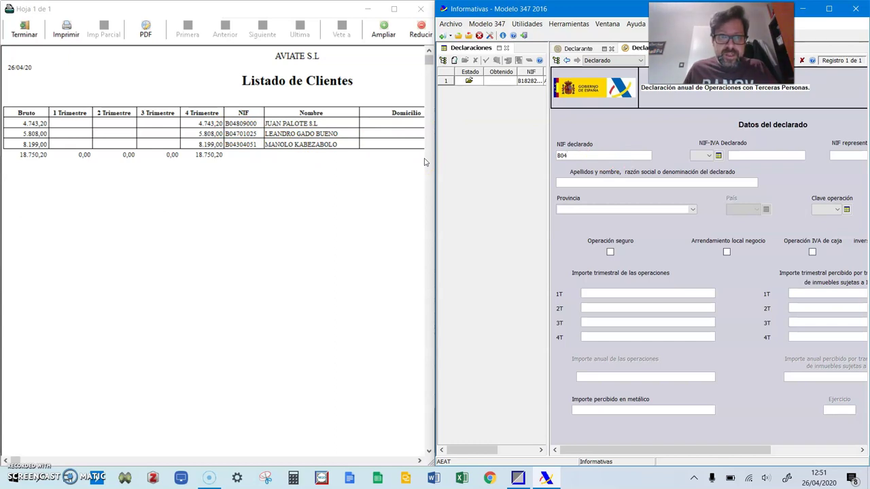
Enter the first client's NIF, company name and province ALMERIA in the declarado form
text(09000)
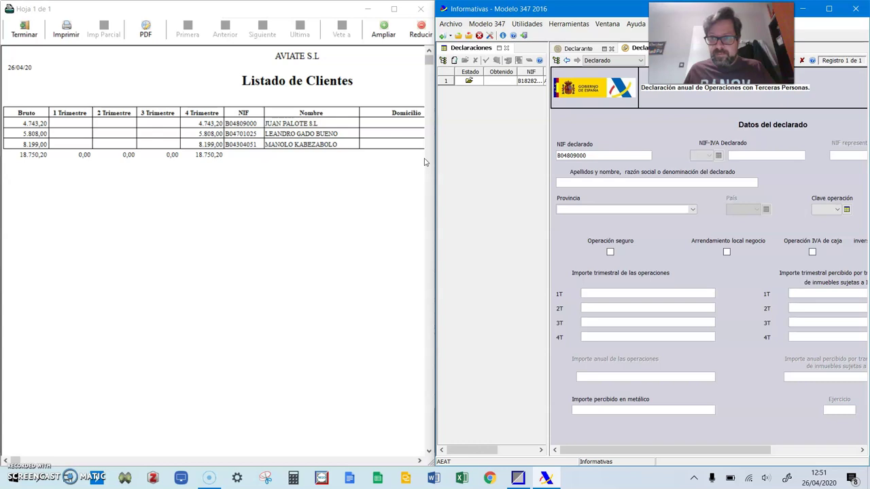
click(709, 174)
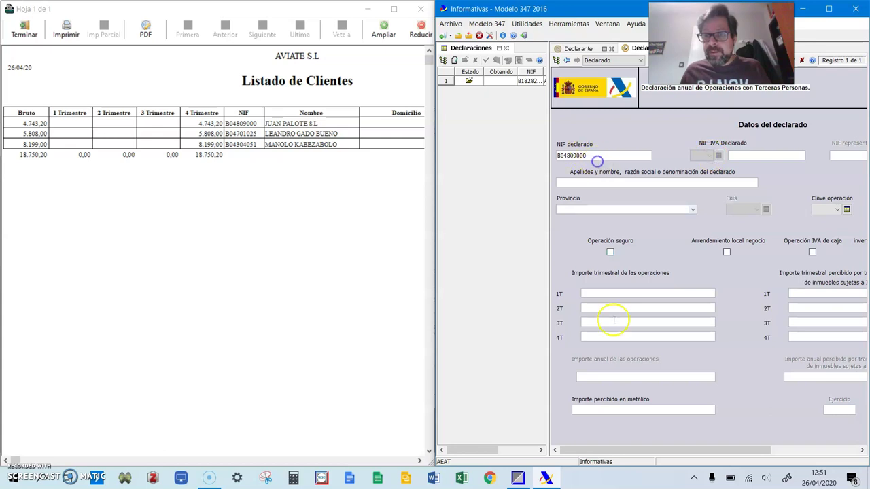
drag(608, 451, 586, 451)
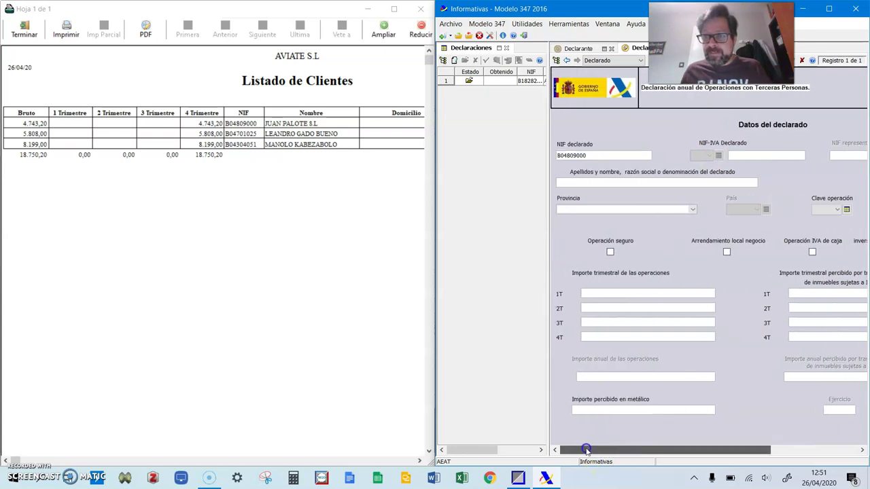
click(581, 181)
text(JUAN PALOTE S.L)
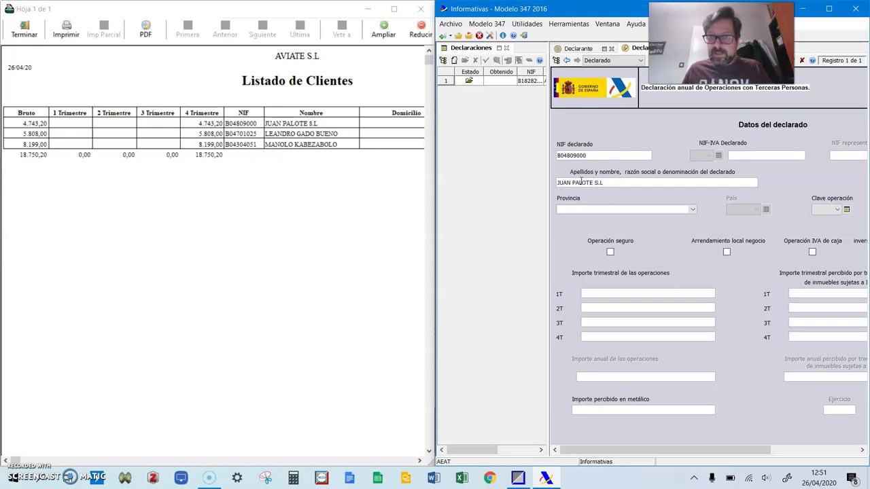
click(608, 214)
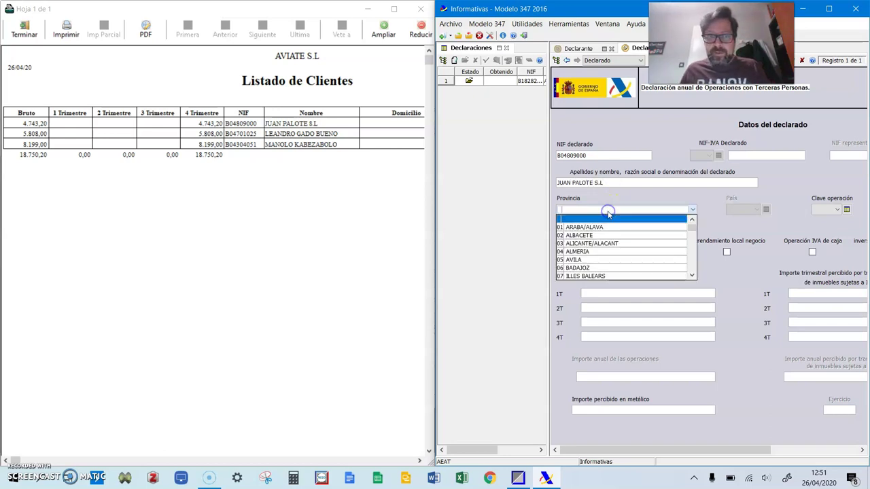
click(602, 252)
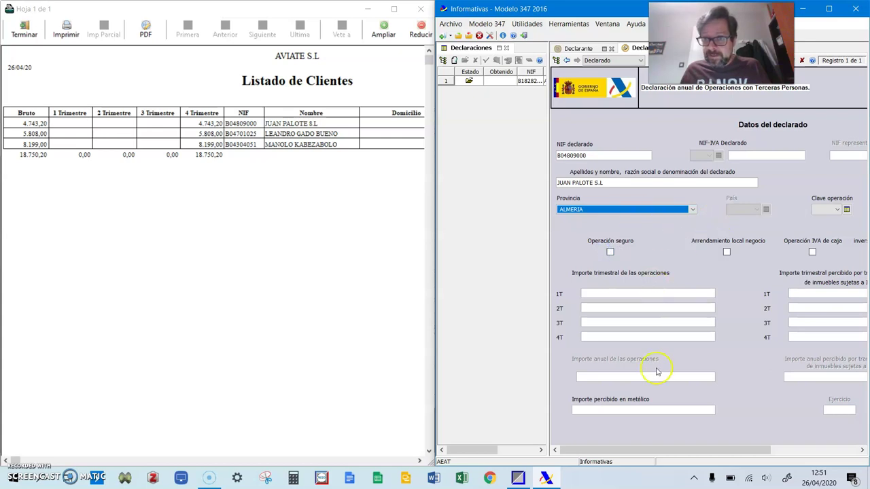
Review the operation key descriptions: A for purchases, B for sales above 3.005,06
drag(641, 450, 704, 450)
click(746, 213)
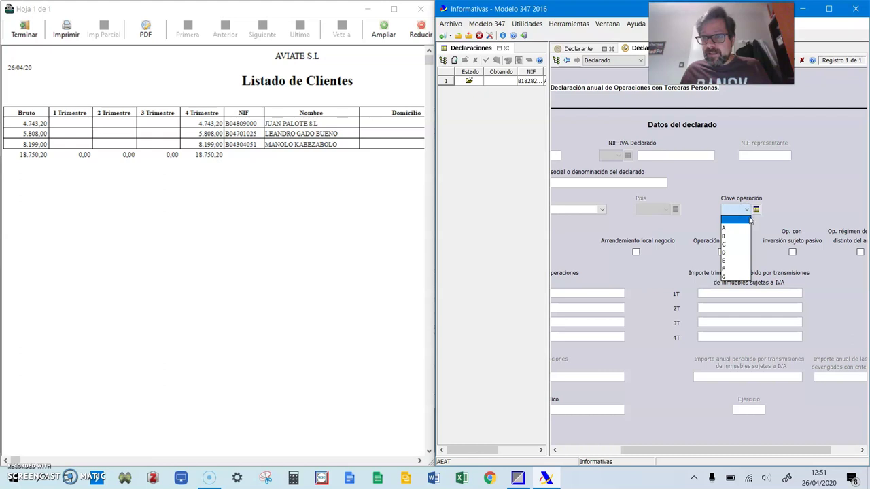
click(756, 210)
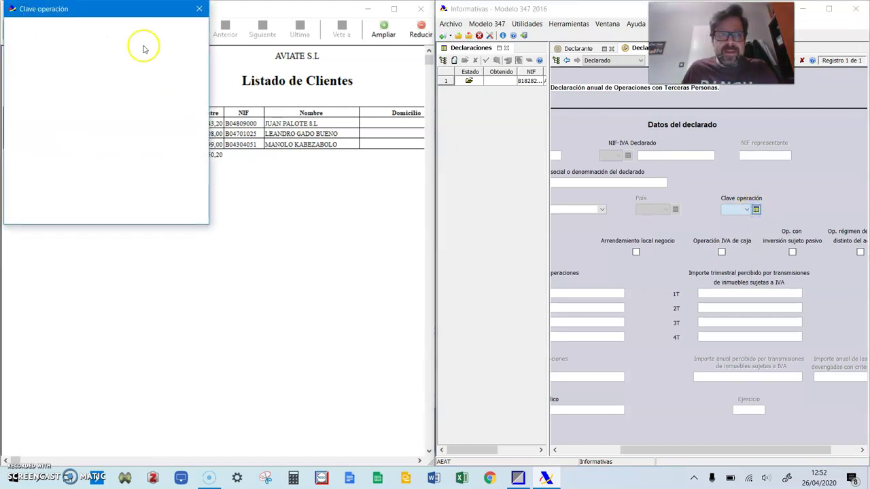
drag(97, 9, 145, 28)
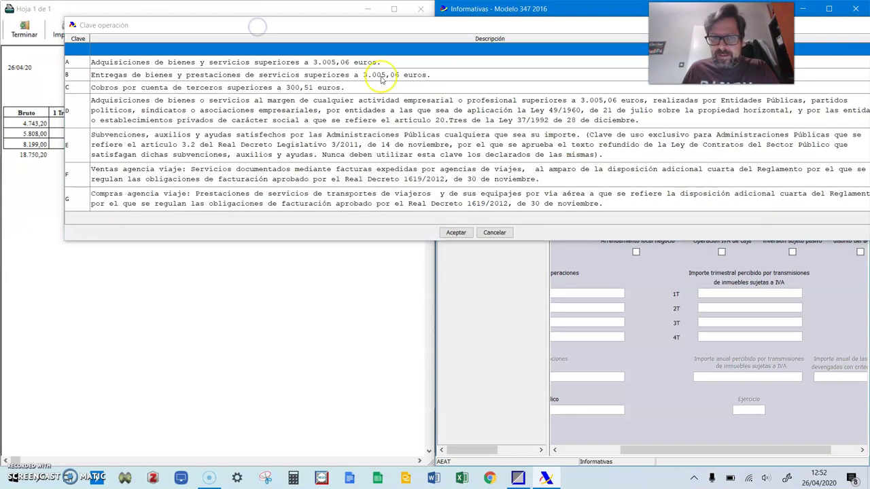
double_click(382, 76)
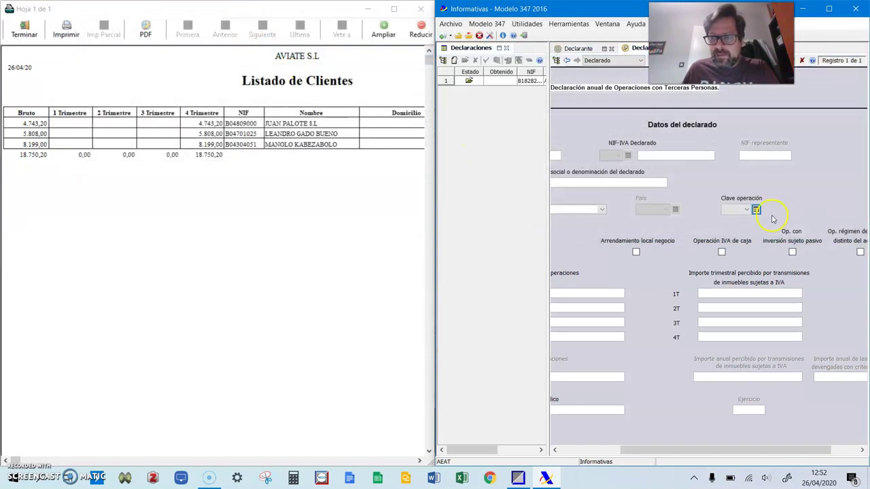
click(756, 210)
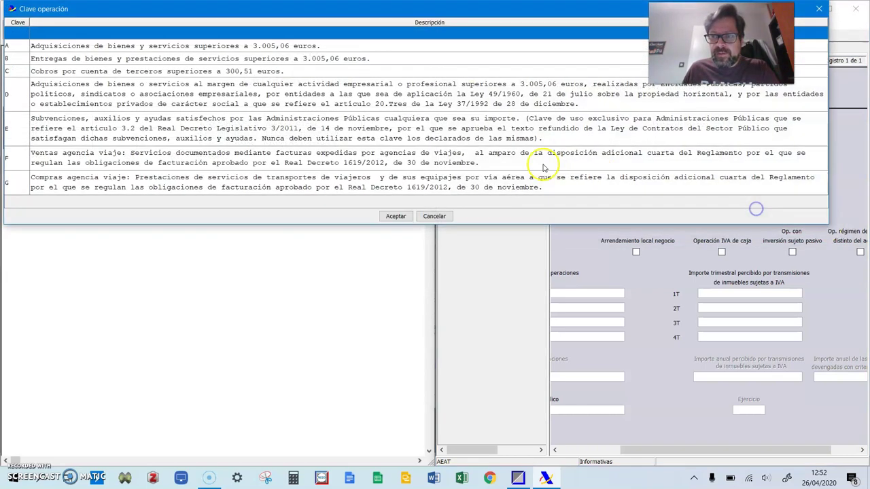
click(85, 46)
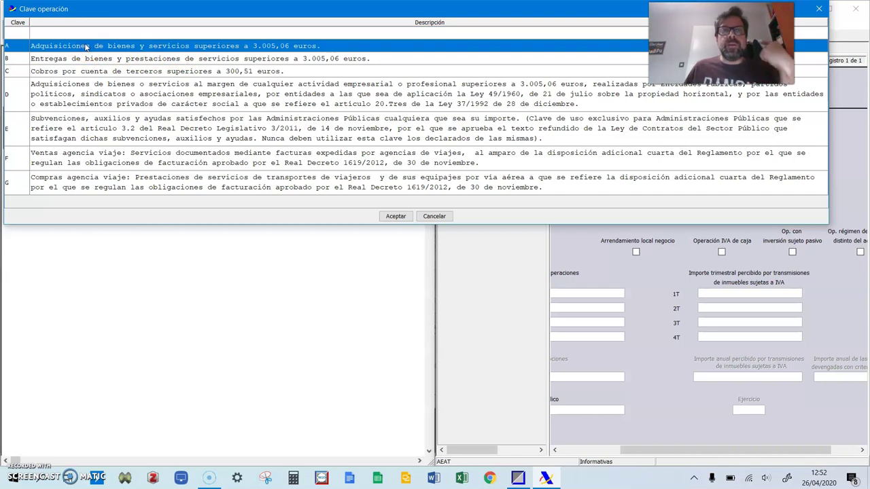
click(72, 58)
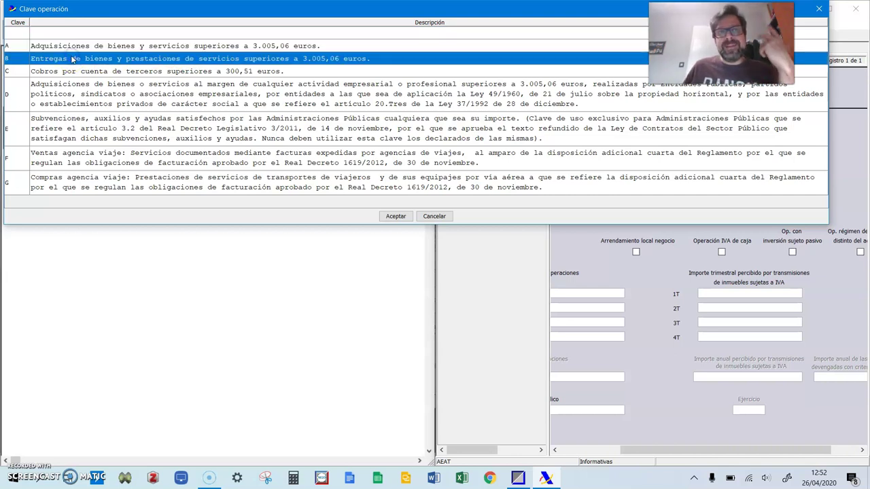
drag(357, 16, 365, 71)
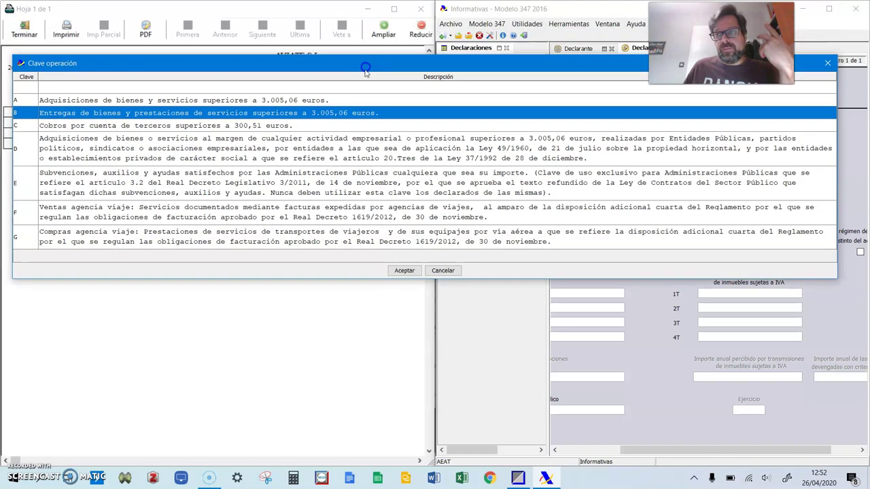
click(829, 62)
Set the first client's Clave operación to B
click(747, 209)
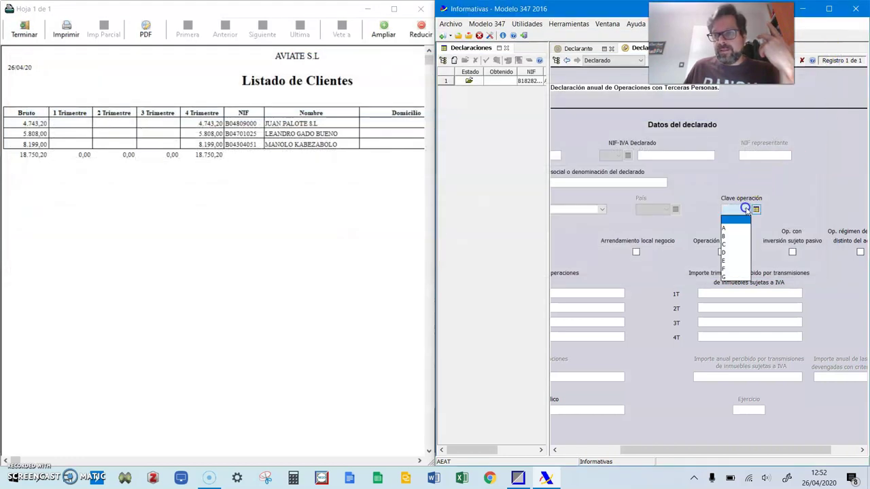
click(726, 237)
drag(680, 450, 614, 450)
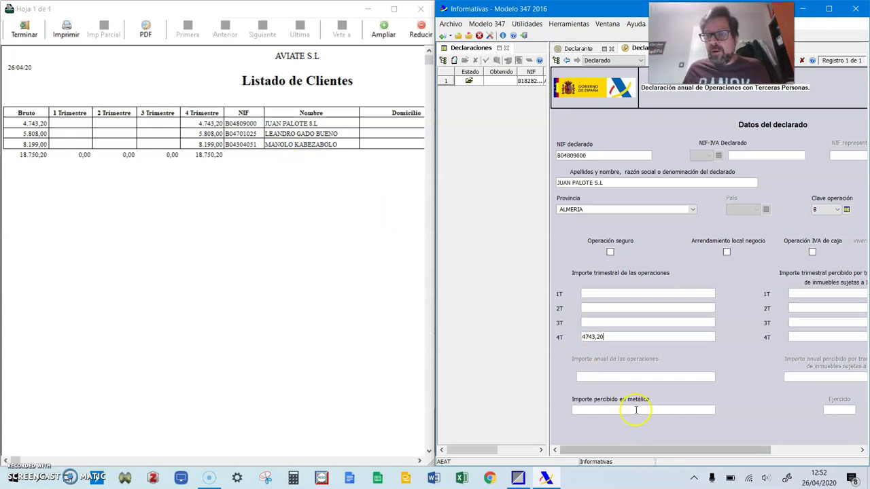
Check the first client's record (key B, ALMERIA, 4743,20 in 4T) and add a second blank record
drag(641, 450, 695, 454)
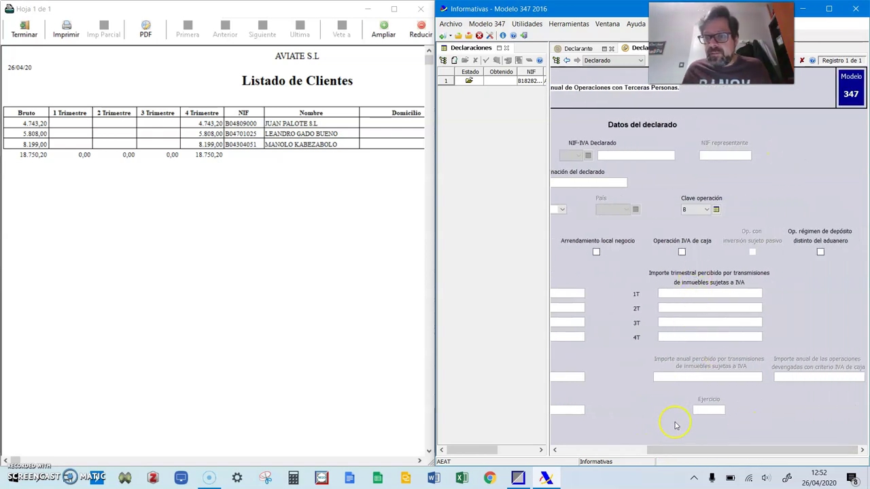
drag(700, 451, 603, 454)
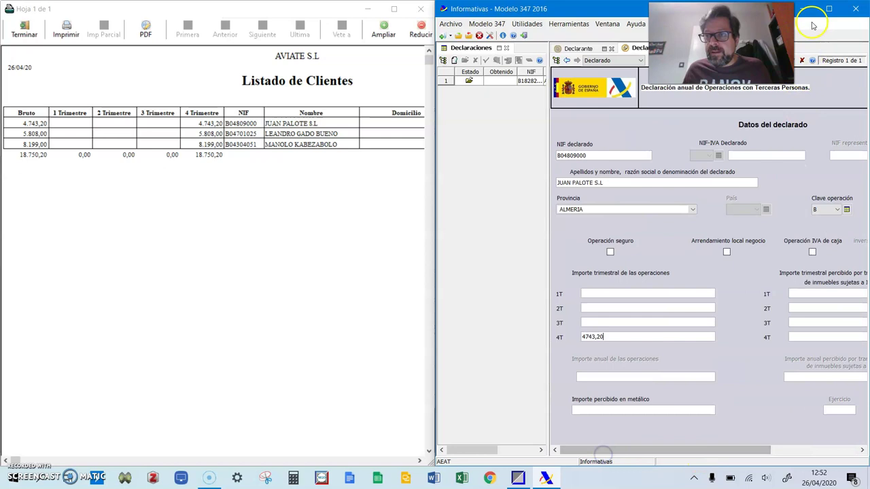
click(829, 8)
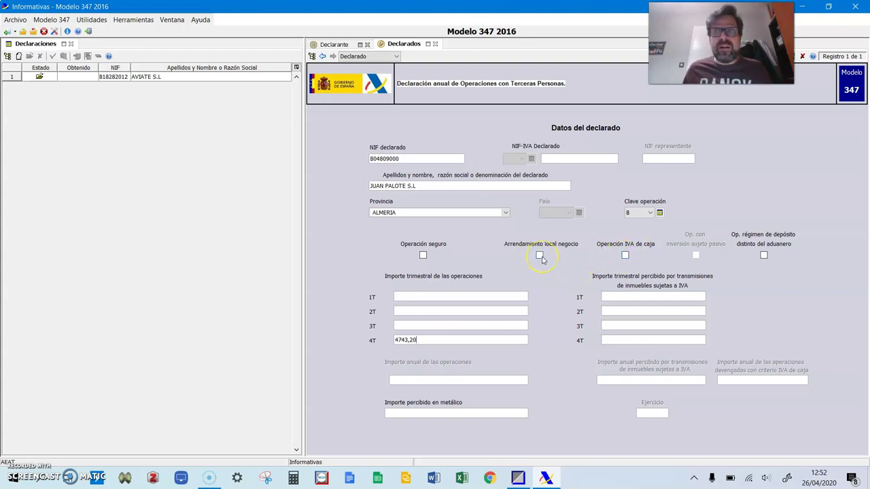
drag(415, 13, 523, 3)
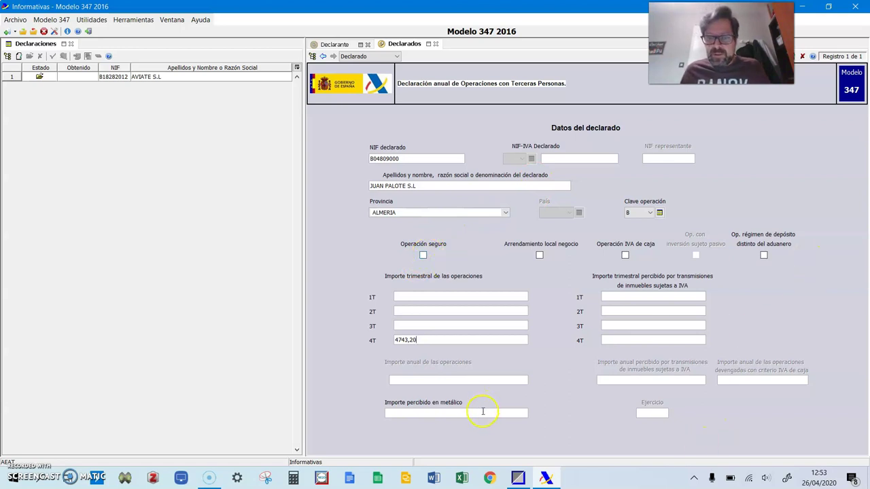
drag(788, 68, 719, 68)
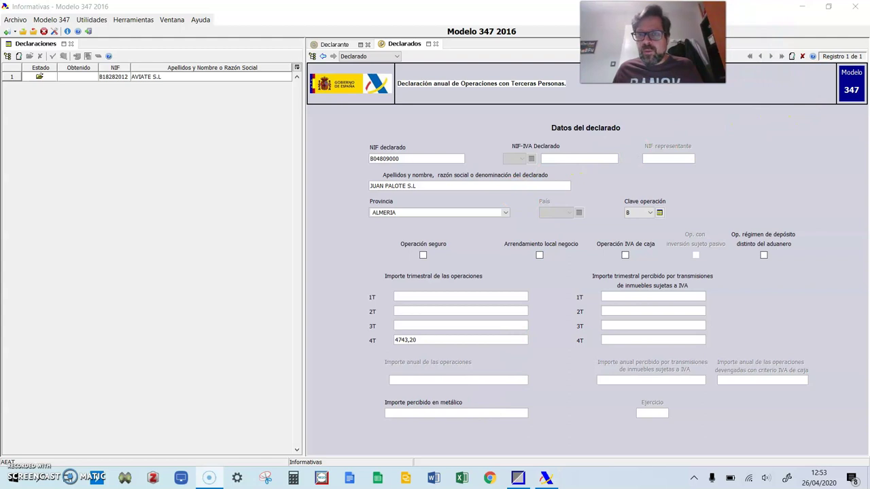
click(791, 58)
Enter the second client's NIF, name, 5808 fourth-quarter amount and operation key B
drag(373, 7, 869, 27)
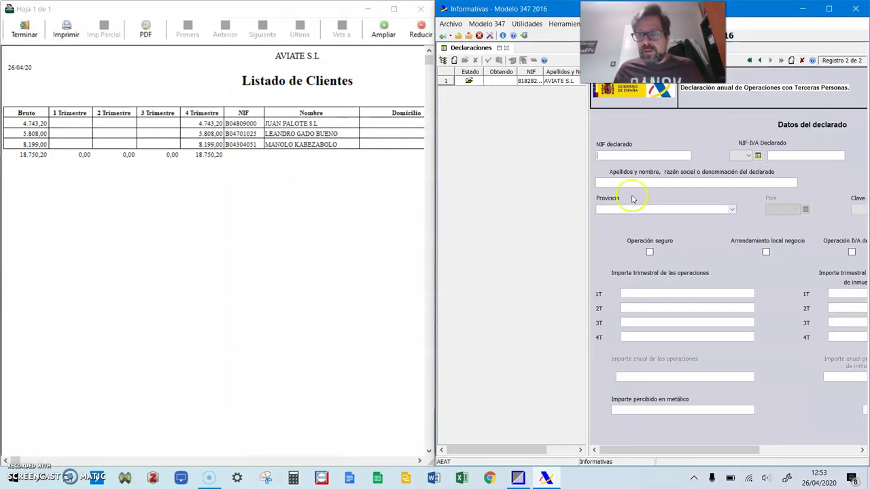
click(632, 154)
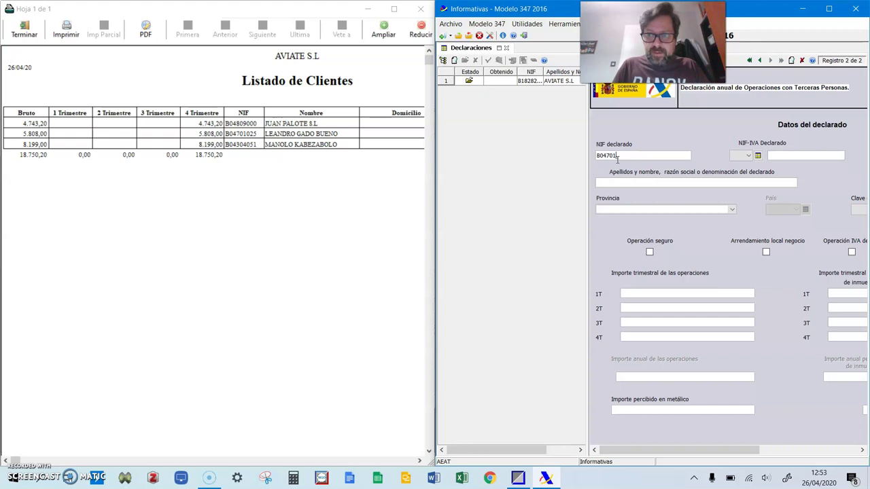
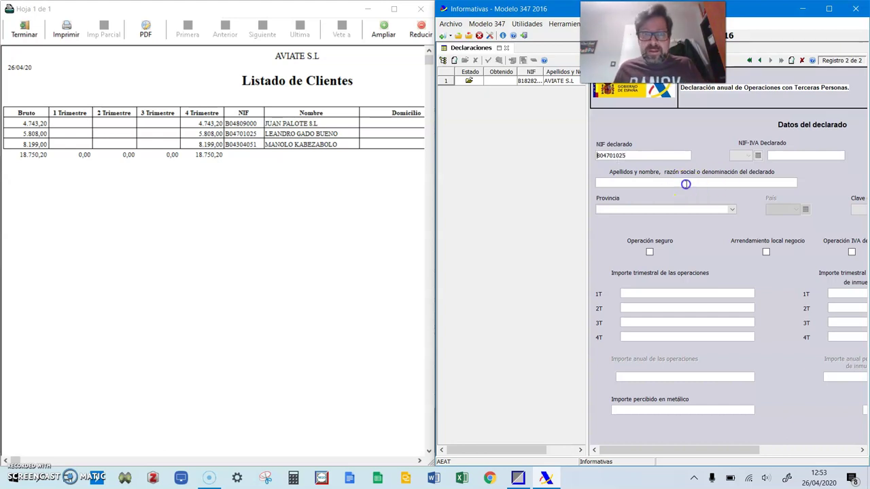
click(687, 183)
text(LEANDRO GADO BUENO)
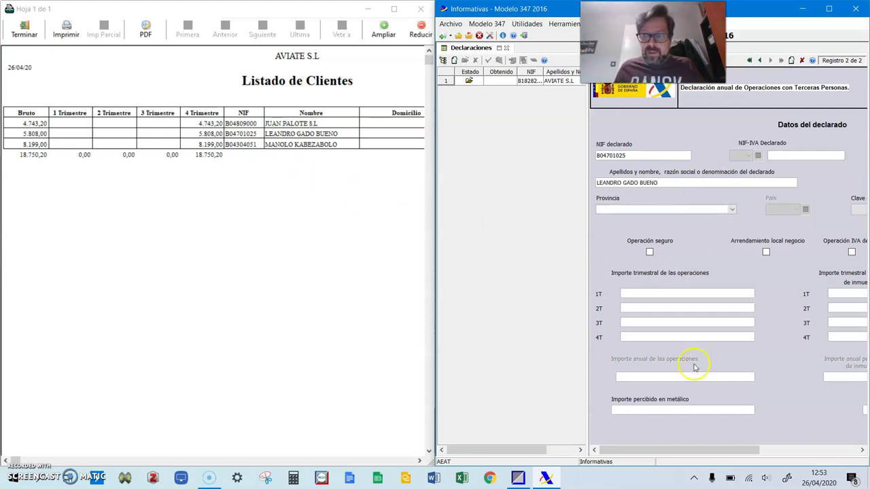
click(672, 337)
text(5808)
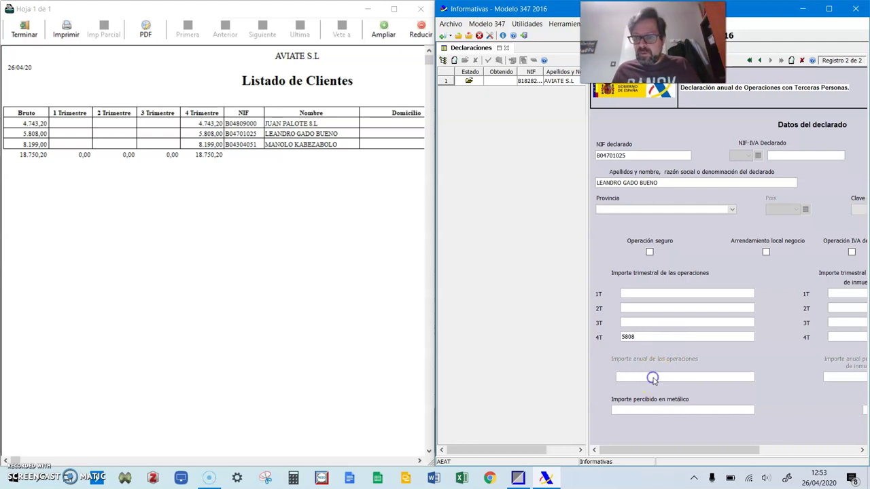
drag(722, 450, 755, 450)
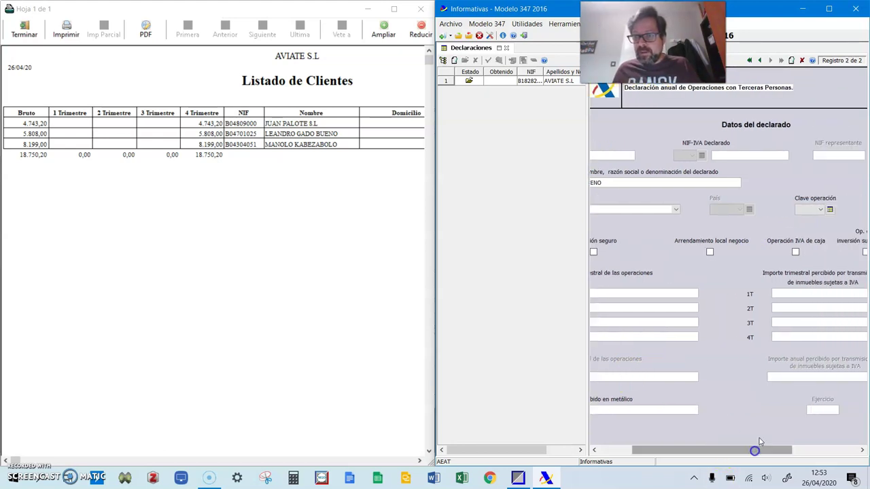
click(819, 211)
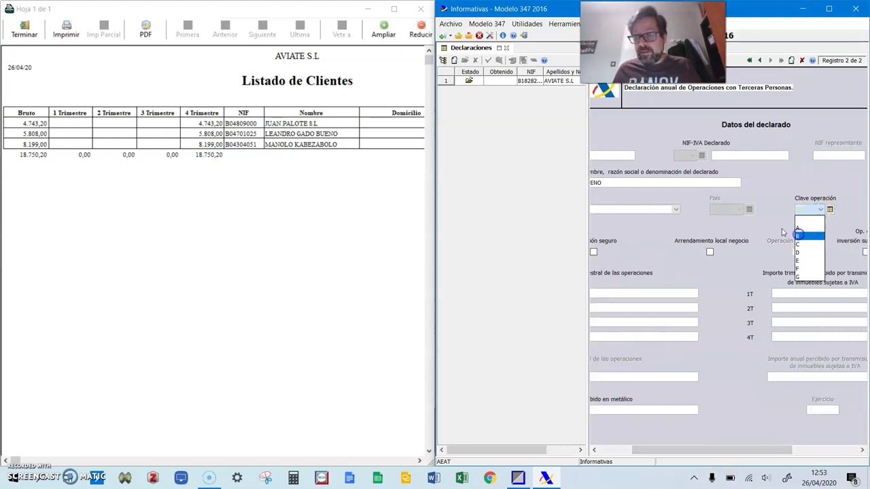
click(799, 236)
Add a third client record with its NIF and name, province ALMERIA and 8.199,00 in 4T
click(791, 60)
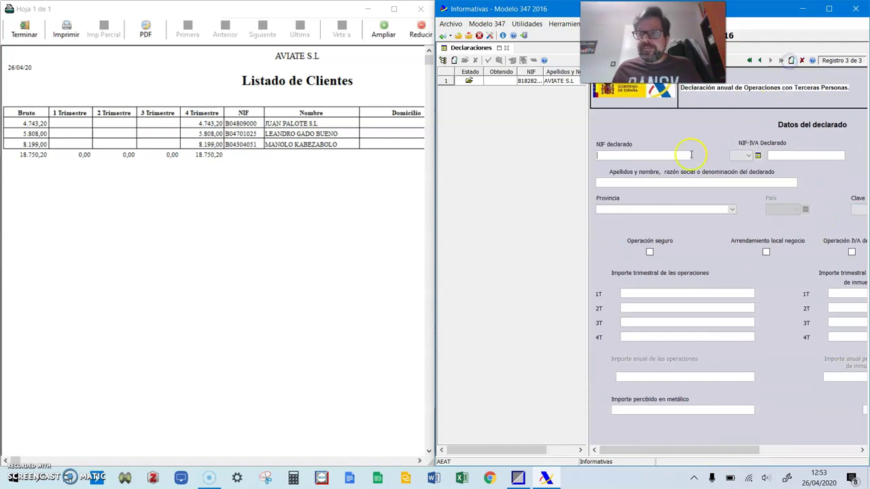
click(615, 154)
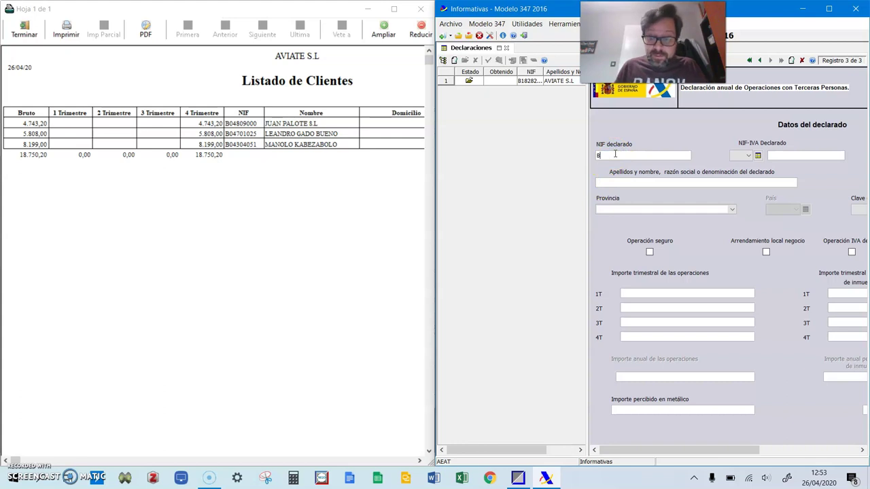
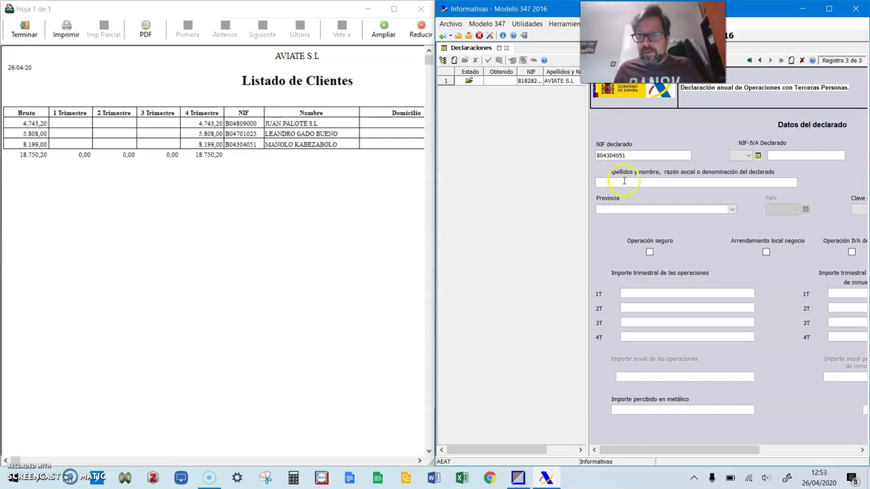
click(624, 181)
text(MANOLO KABEZABOLO)
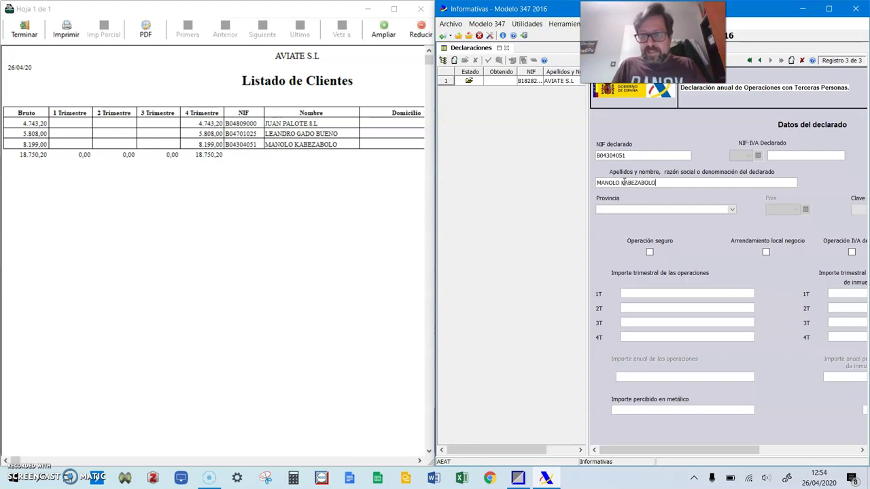
click(626, 209)
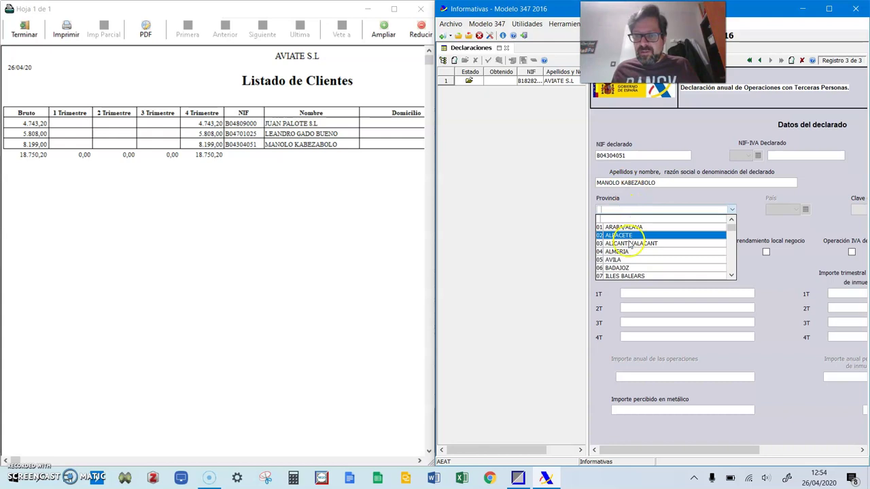
click(625, 253)
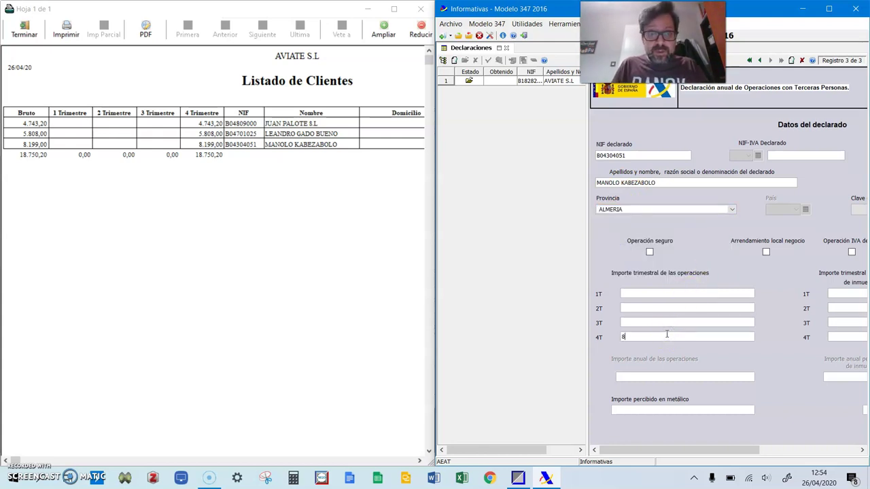
click(666, 334)
text(8199)
click(655, 324)
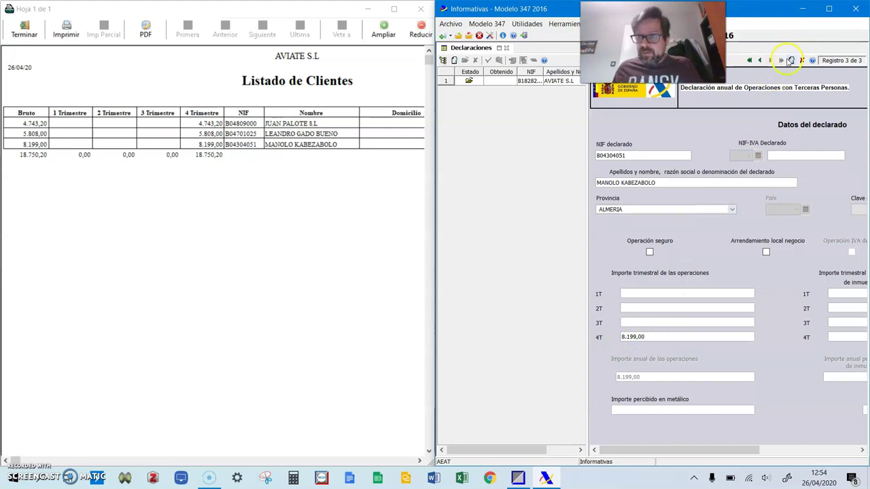
Set the second client's province to ALMERIA and give the third client operation key B
click(759, 61)
click(618, 210)
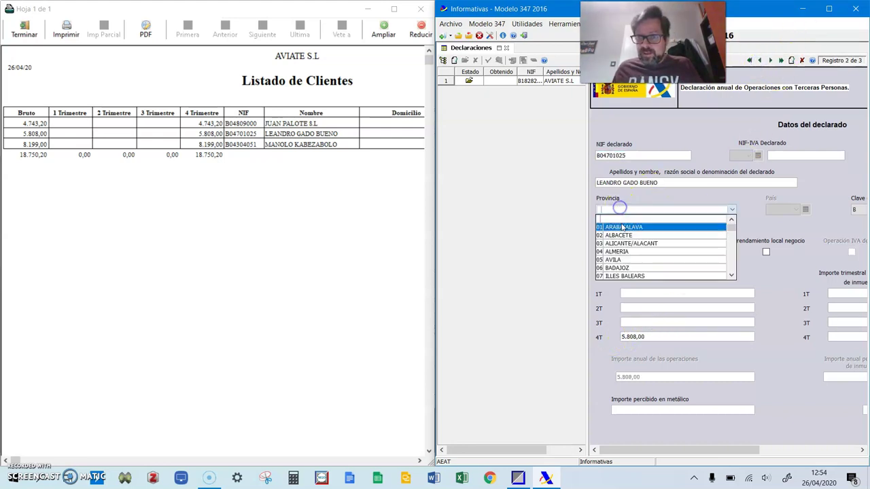
click(623, 249)
click(770, 61)
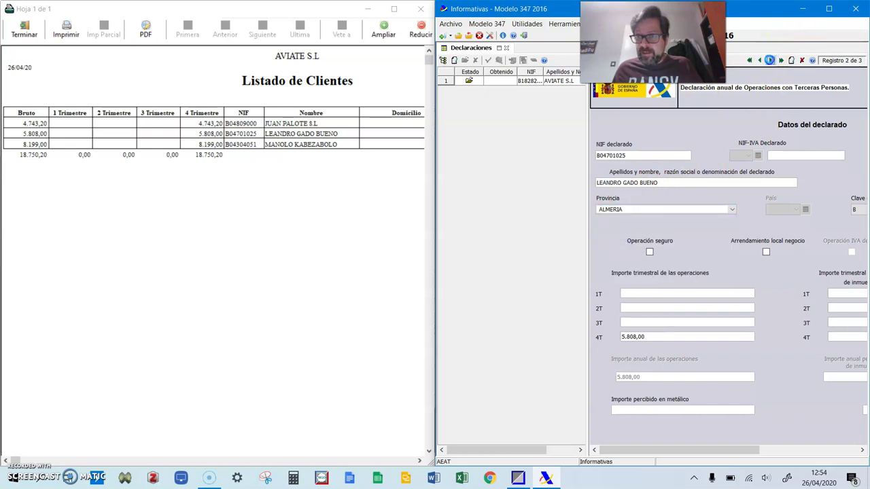
click(861, 213)
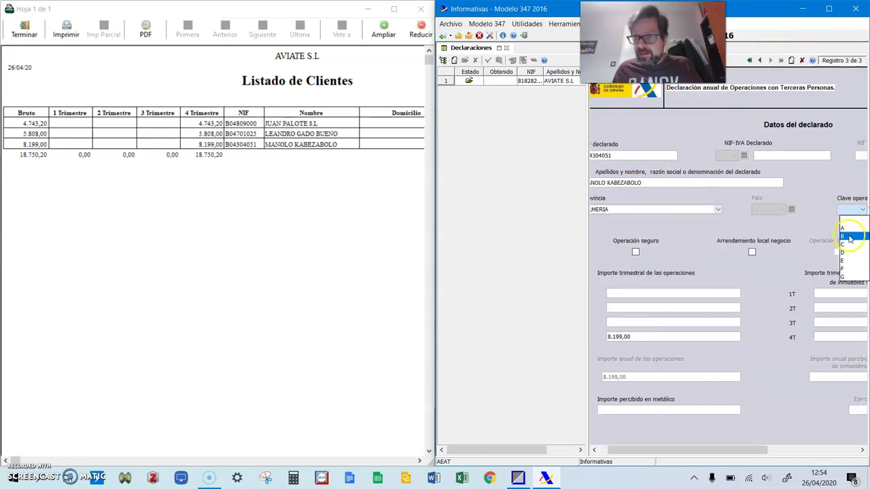
click(849, 235)
drag(713, 450, 635, 450)
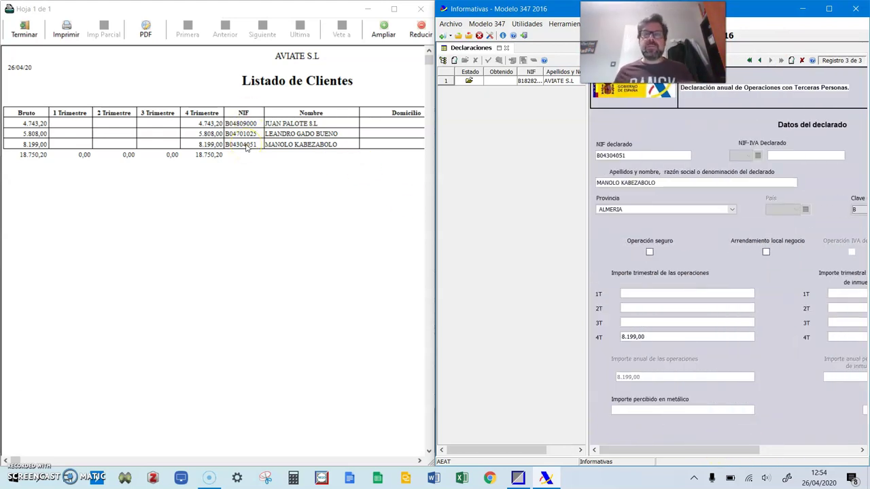
Close the client list preview, print settings and accumulated client amounts windows
click(24, 31)
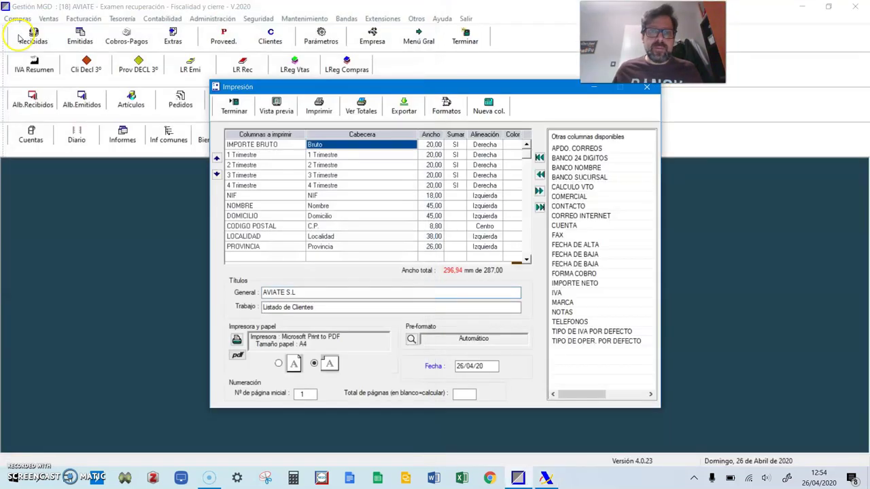
click(234, 105)
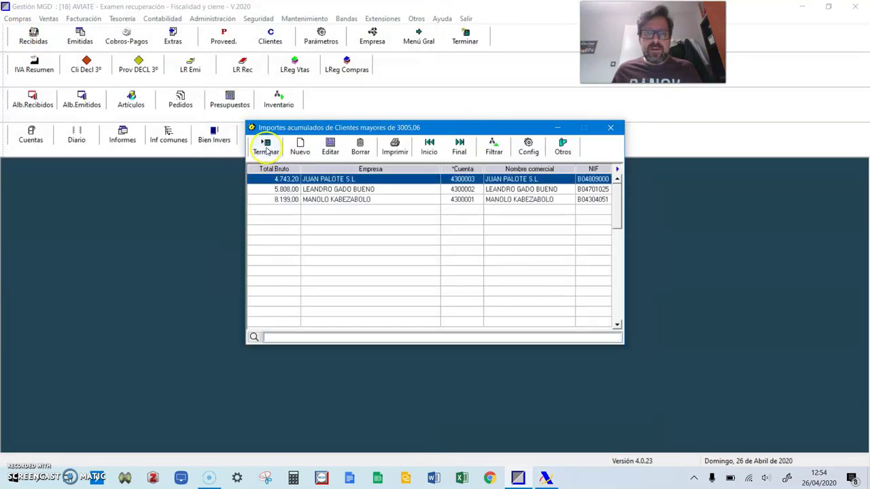
click(267, 149)
Run the suppliers' third-party declaration for 2017, listing suppliers above 3.005,06
click(212, 19)
mouse_move(236, 36)
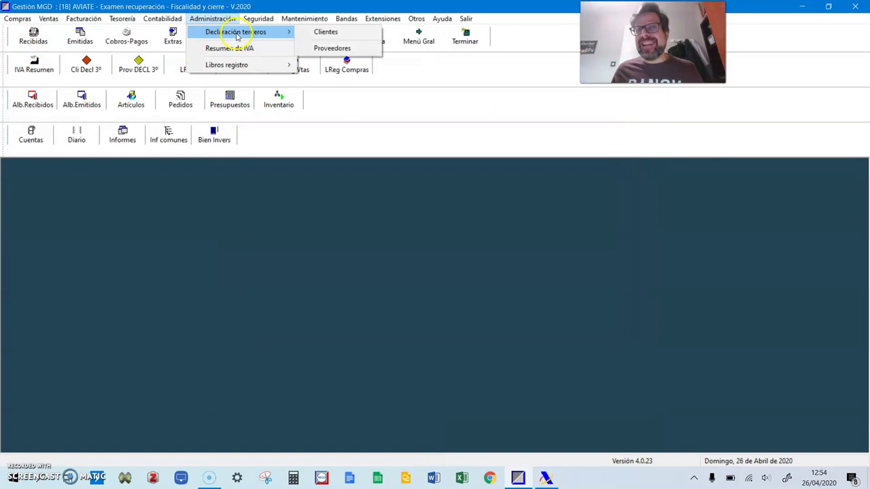
click(336, 52)
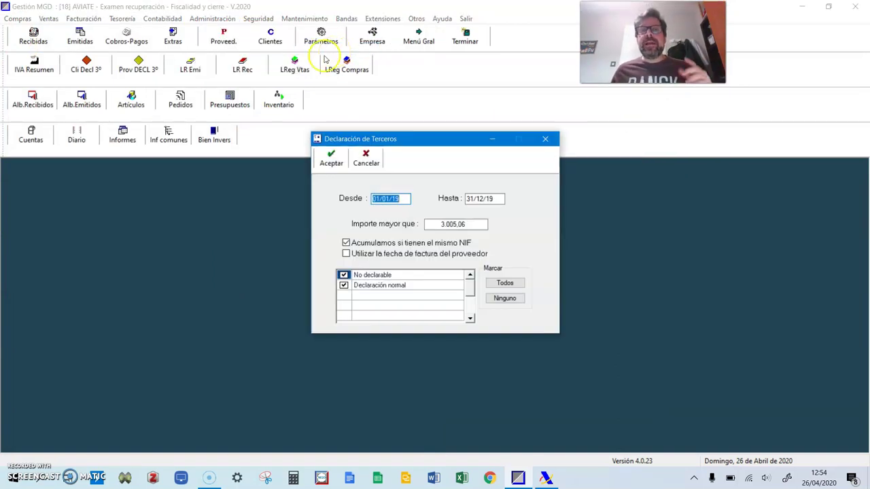
click(400, 198)
text(7)
double_click(498, 201)
click(498, 201)
click(487, 198)
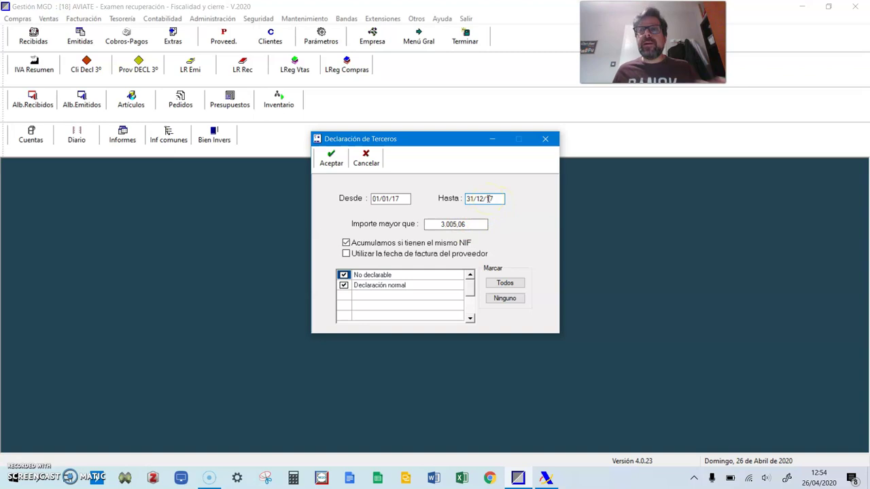
click(332, 157)
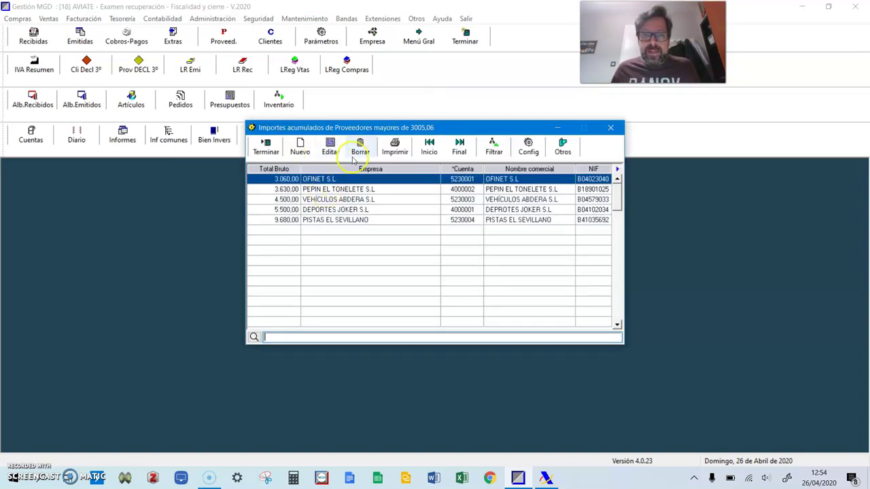
Preview the supplier list in landscape at half screen beside the Modelo 347 form
click(397, 151)
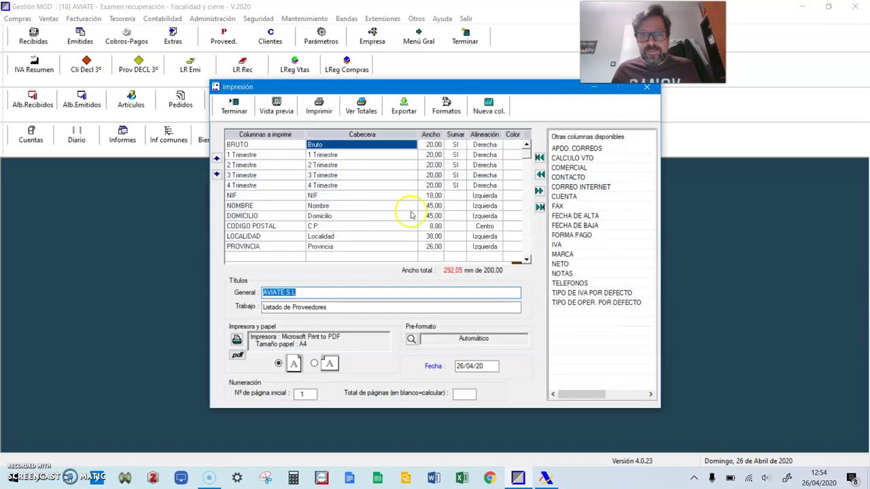
click(314, 365)
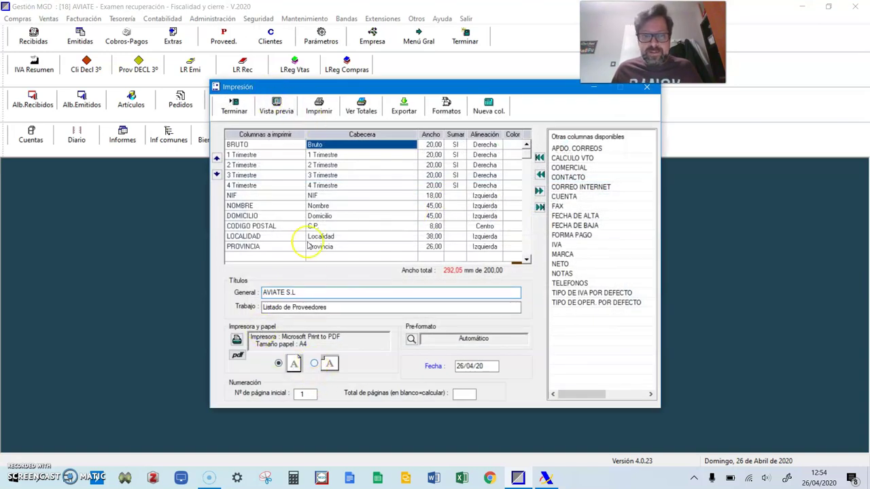
click(279, 110)
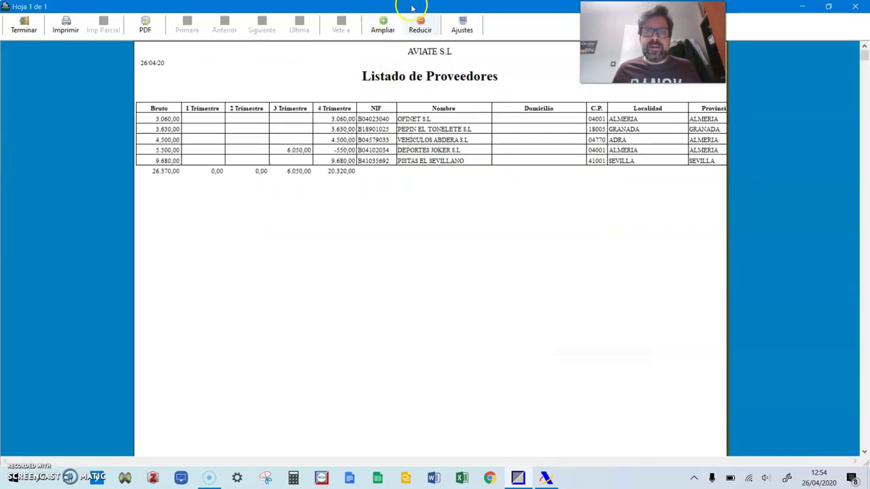
click(419, 31)
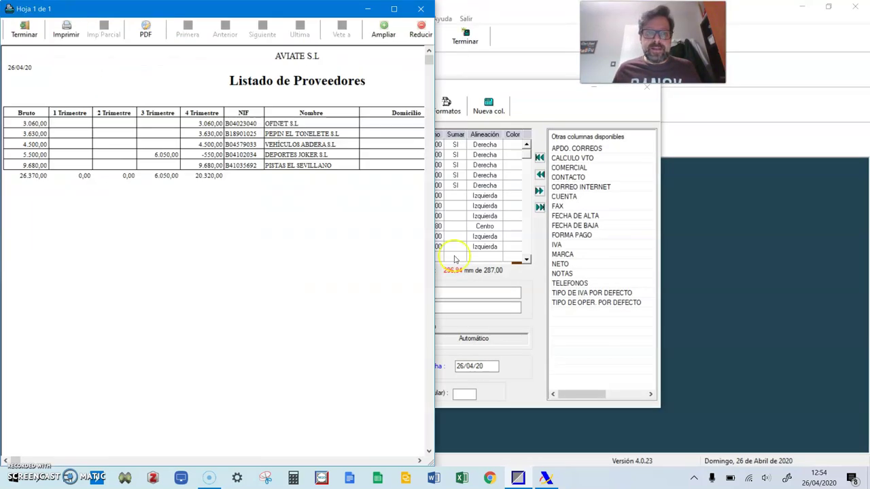
click(546, 478)
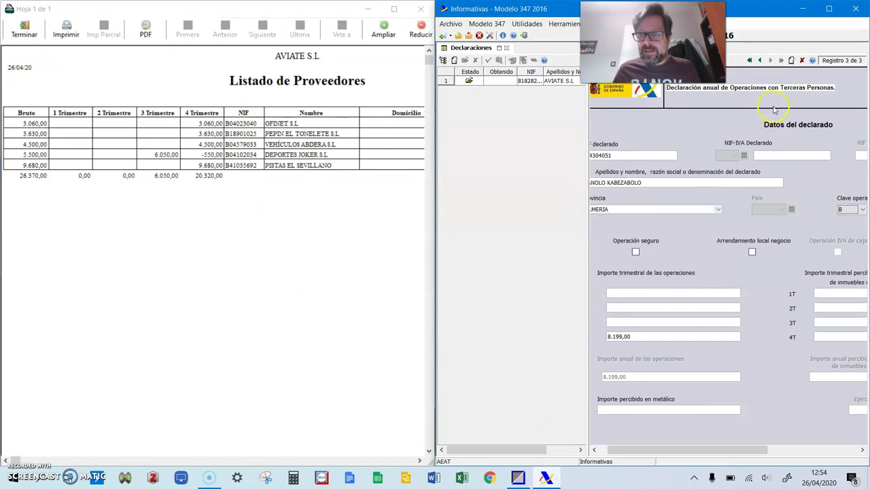
Start a new declarado record for supplier OFINET with its NIF
click(792, 61)
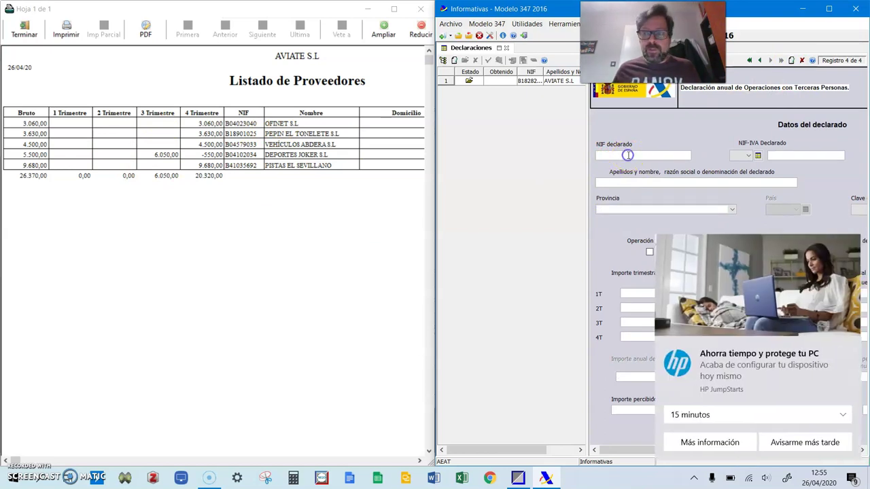
click(788, 442)
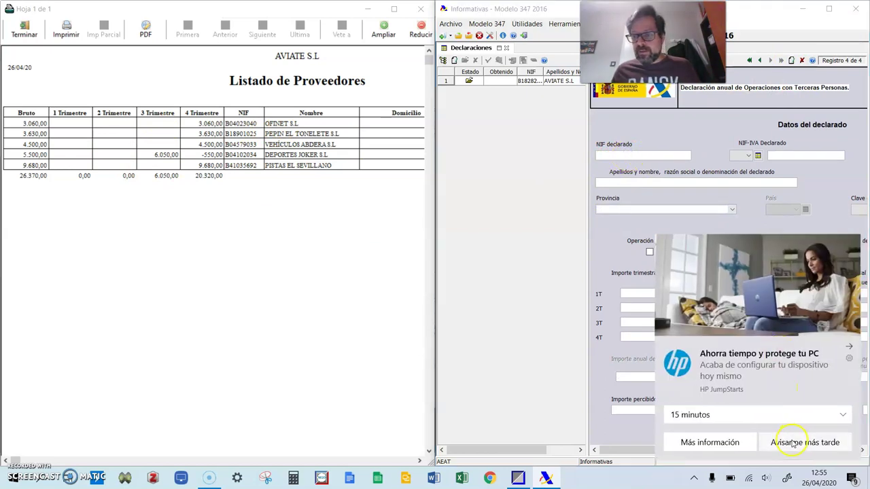
click(620, 155)
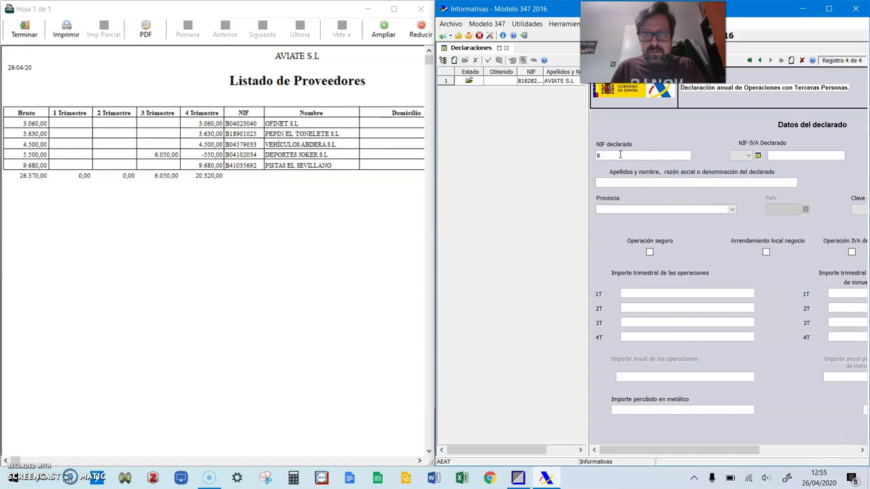
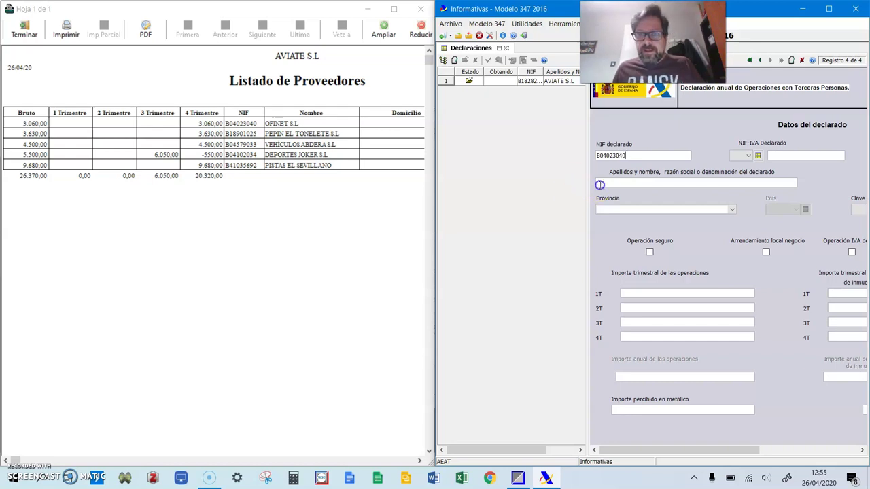
click(599, 183)
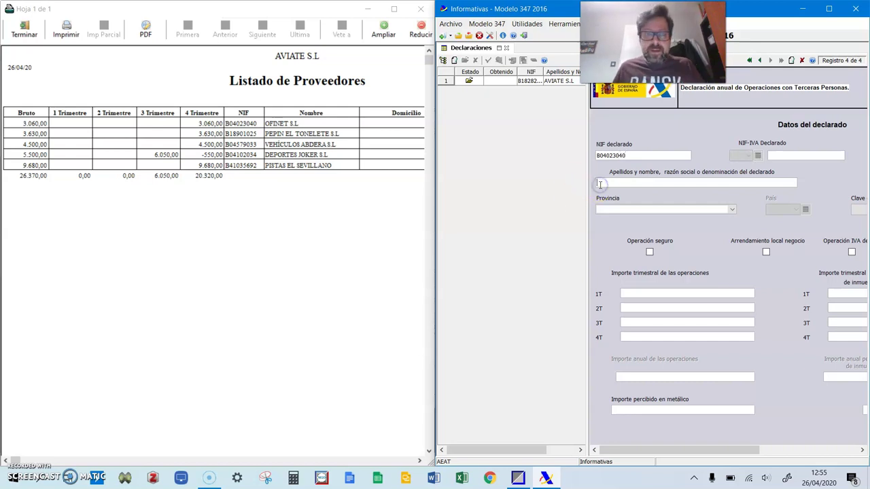
text(OFINET)
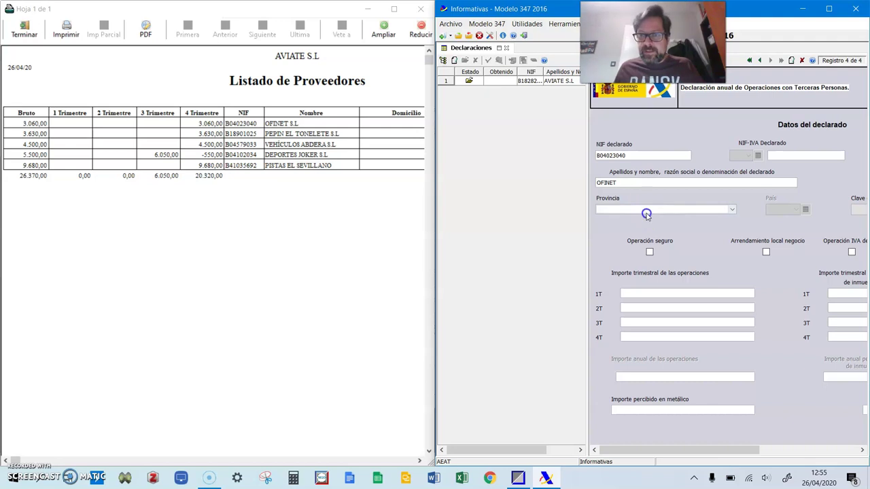
Give OFINET province ALMERIA, 3.060,00 in 4T and key A, then add a fifth record
click(647, 209)
click(641, 252)
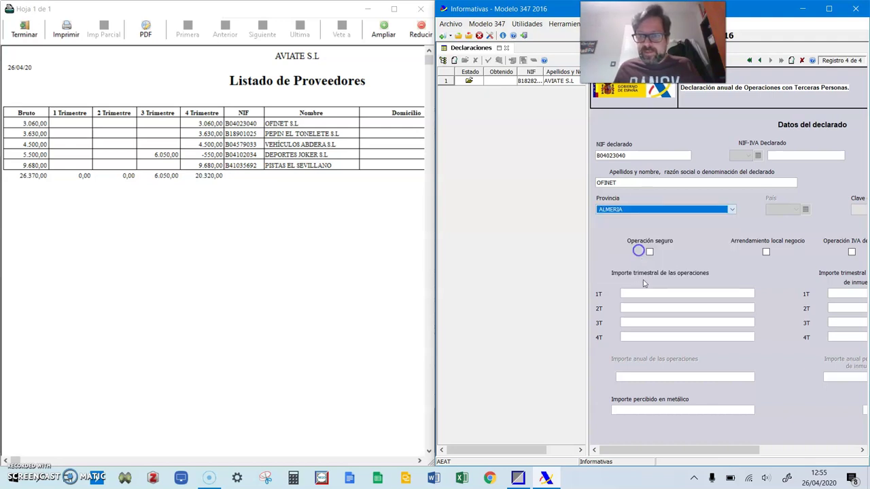
click(647, 338)
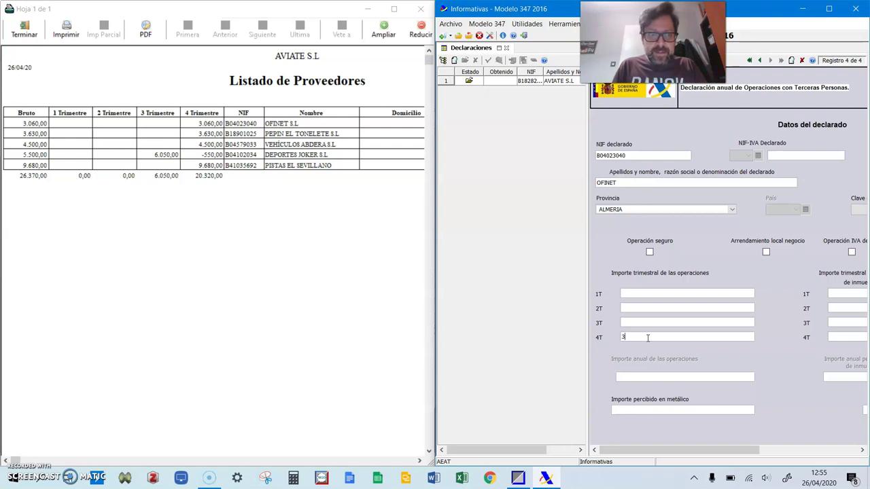
text(3060)
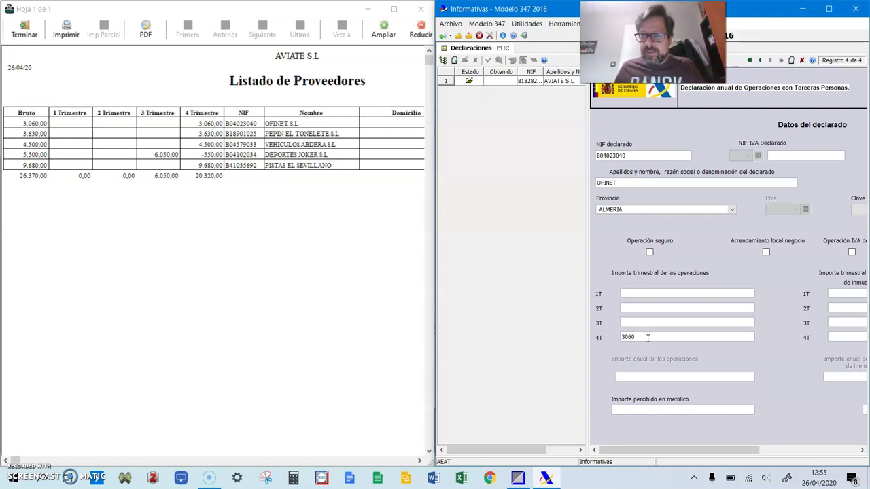
click(855, 210)
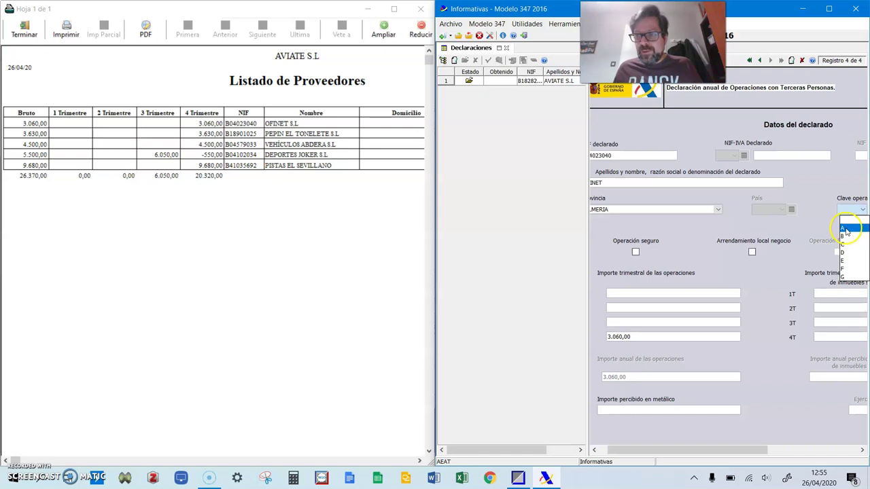
click(849, 225)
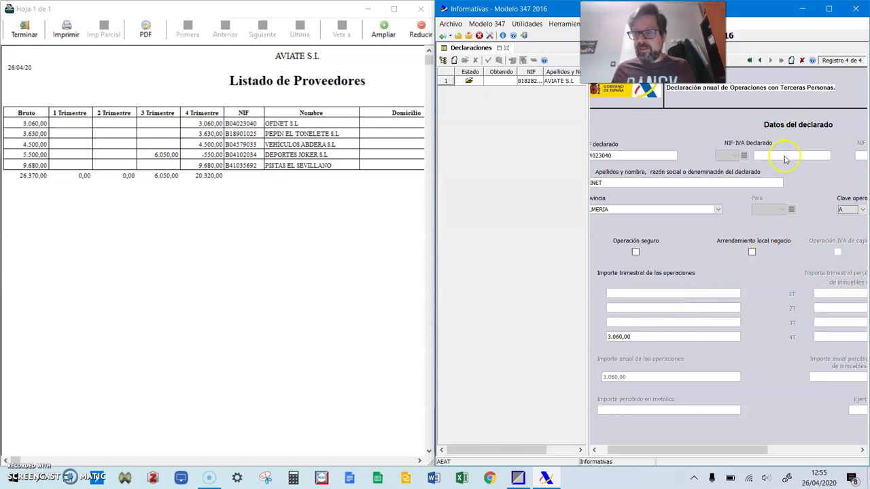
click(792, 61)
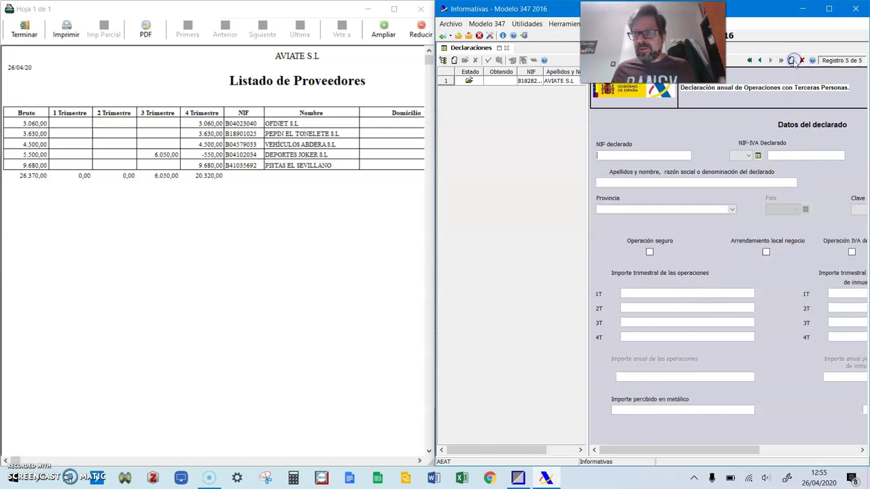
Enter the next supplier's NIF in the new record and move to its name field
click(618, 155)
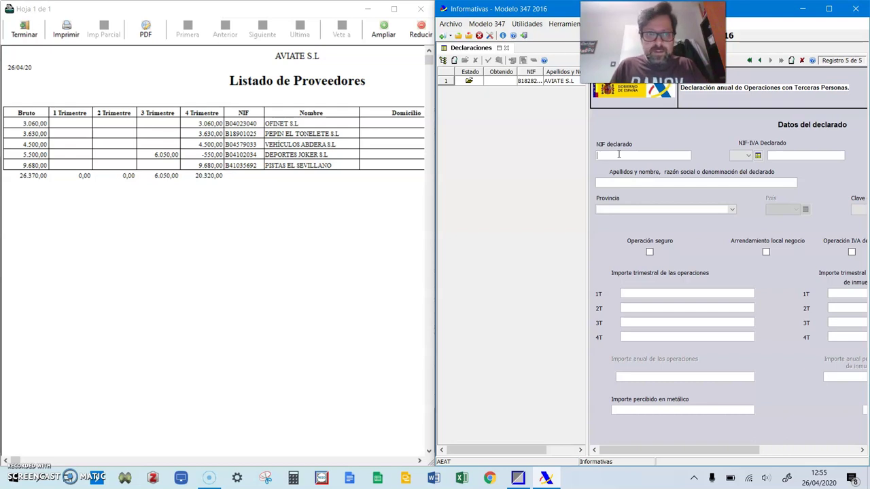
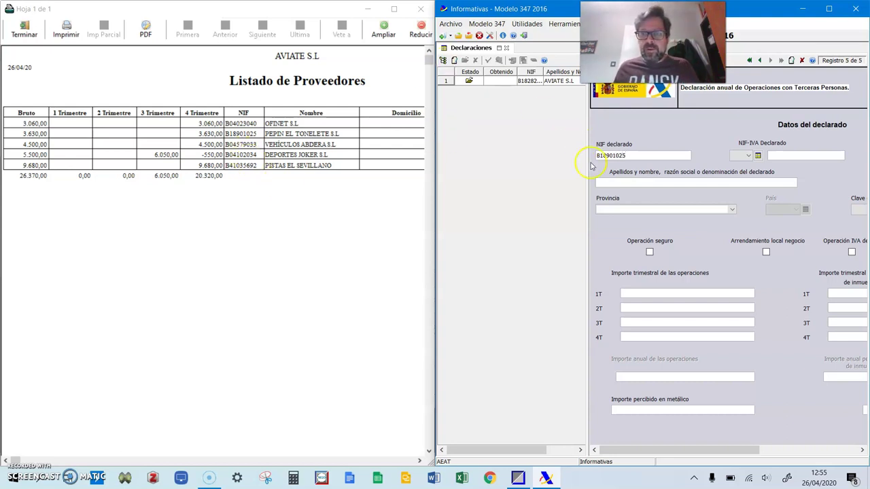
click(608, 184)
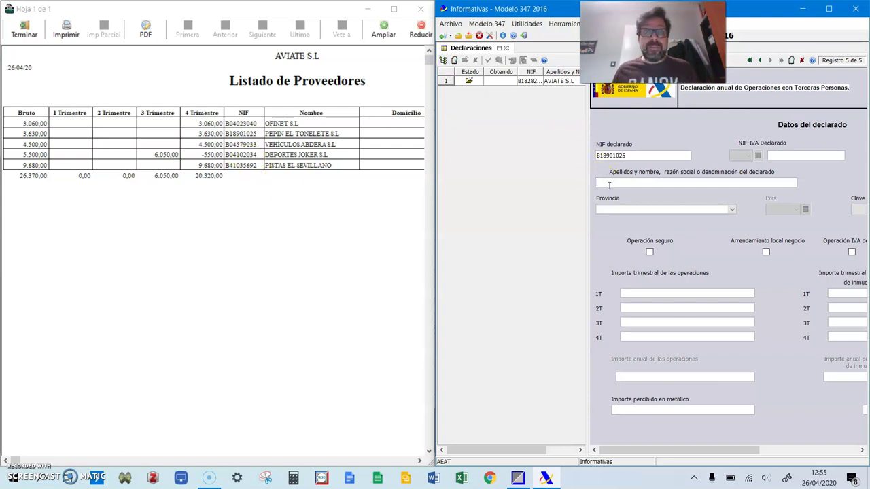
click(613, 176)
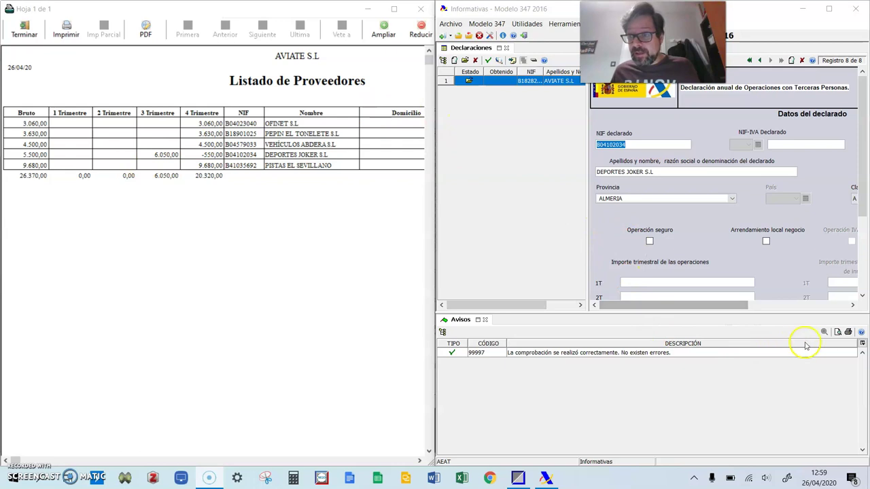
scroll(763, 229, down, 1)
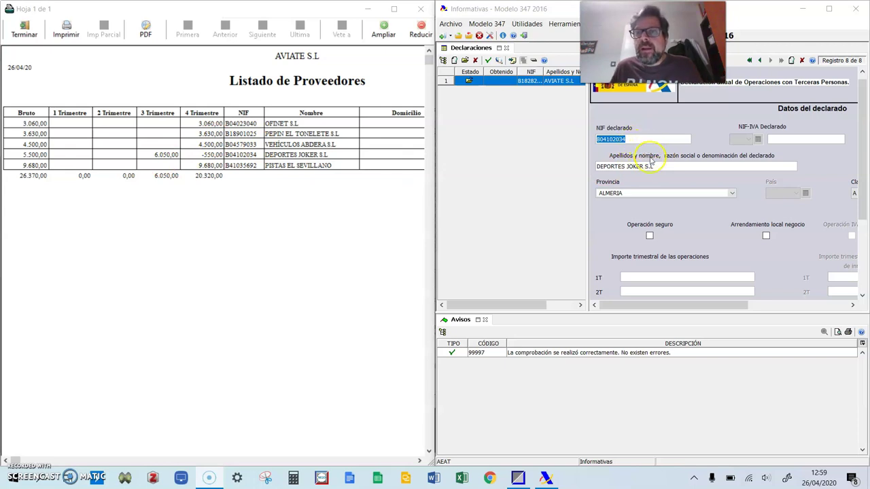
scroll(642, 217, down, 6)
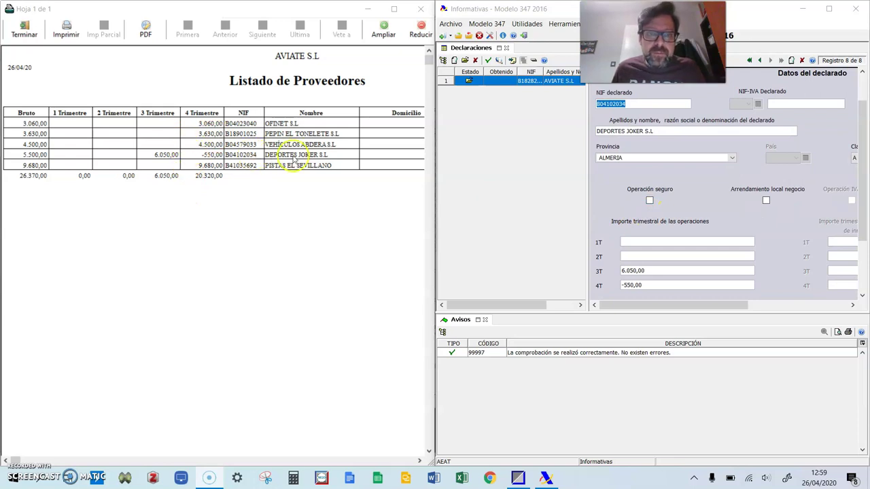
click(159, 158)
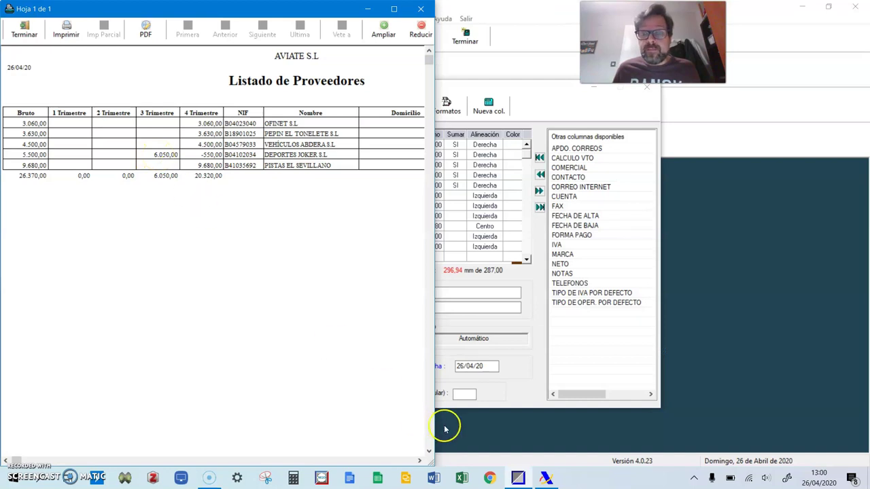
click(546, 478)
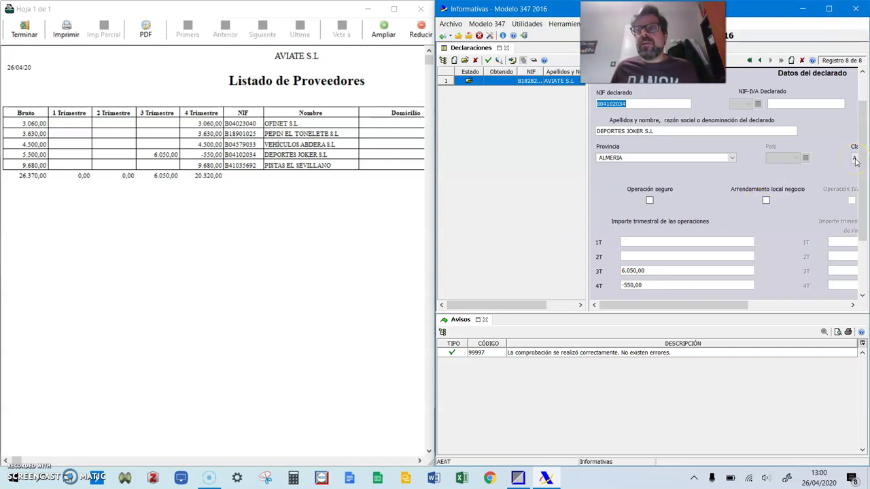
Maximize Modelo 347, return to record 7, show AVIATE S.L's declarant details and re-validate
double_click(815, 15)
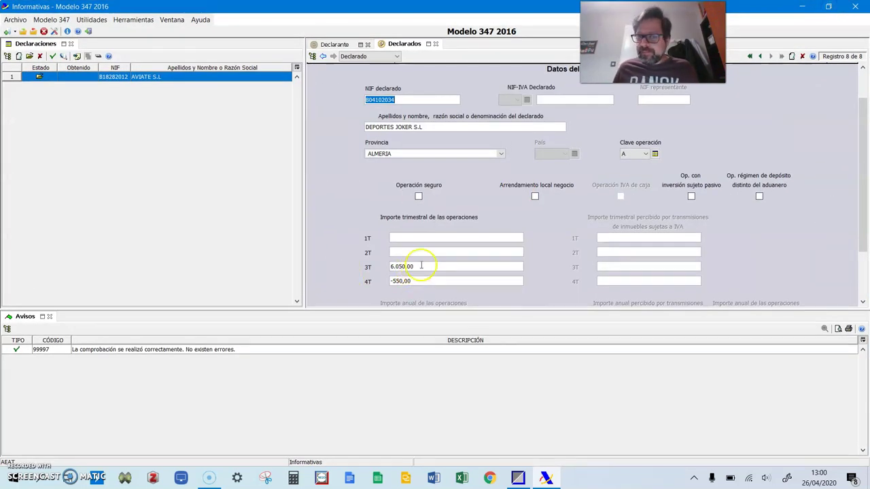
click(760, 56)
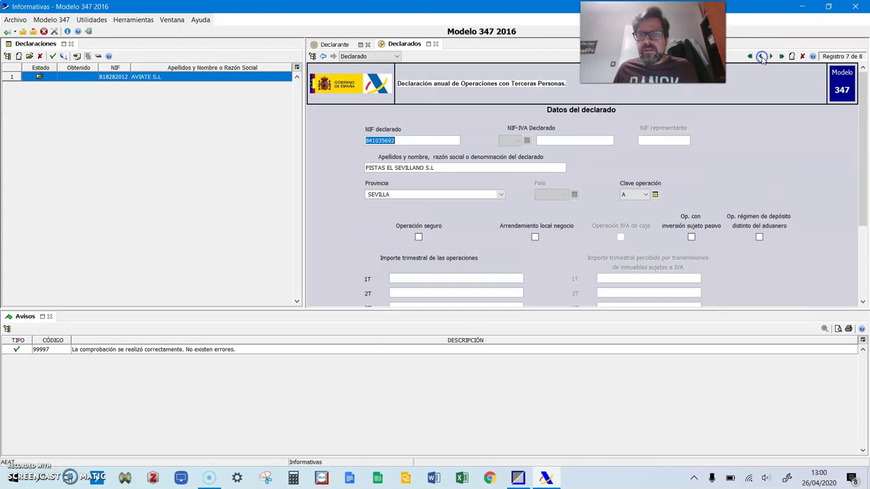
click(334, 45)
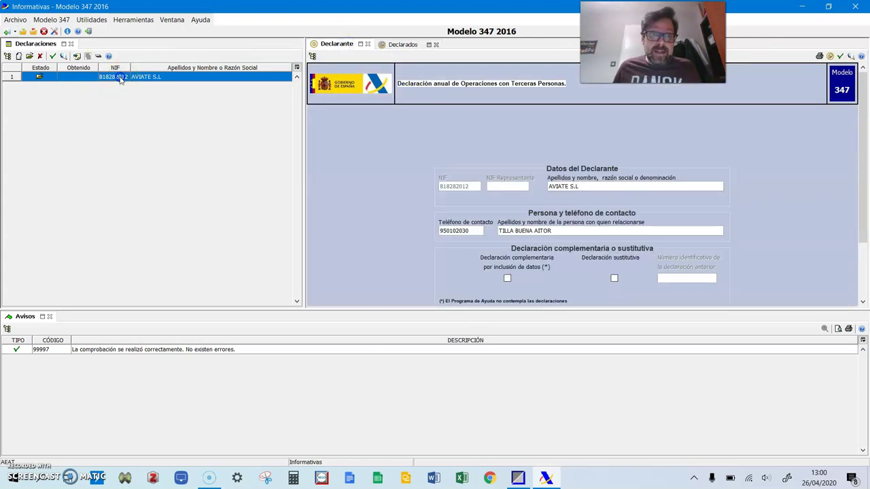
click(53, 58)
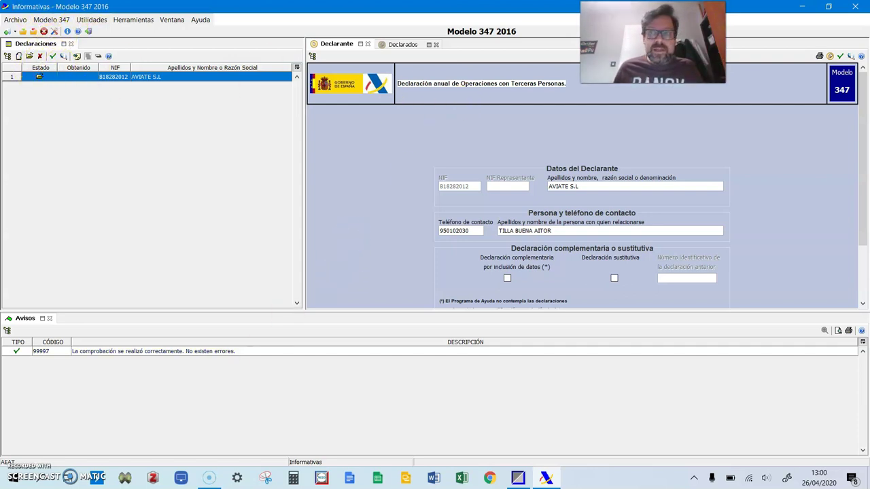
Generate the draft Modelo 347 PDF on the Desktop and open it in the default viewer
click(820, 56)
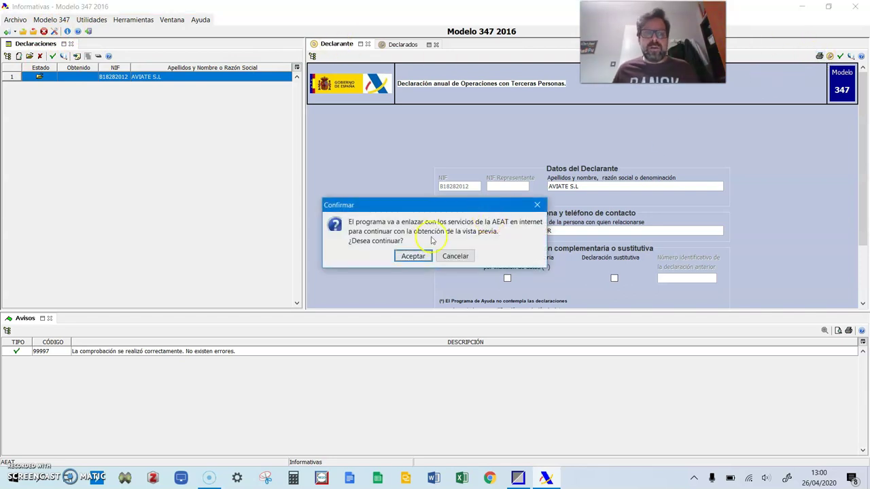
click(413, 256)
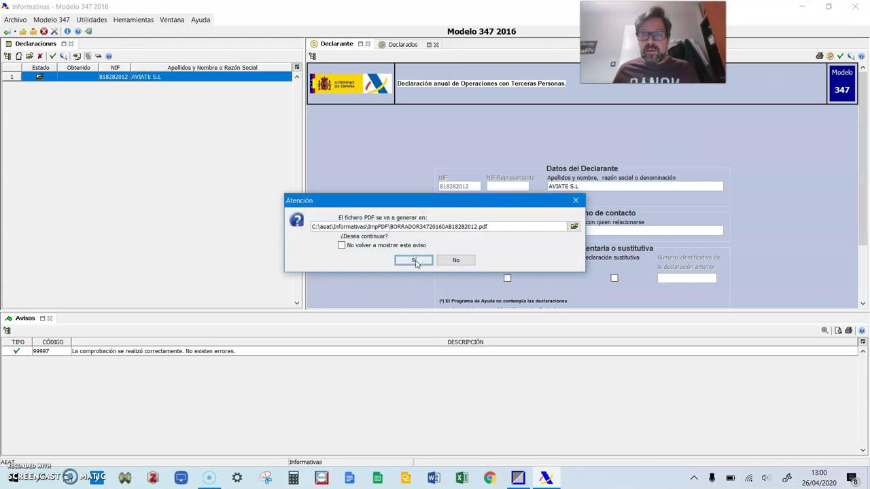
click(573, 228)
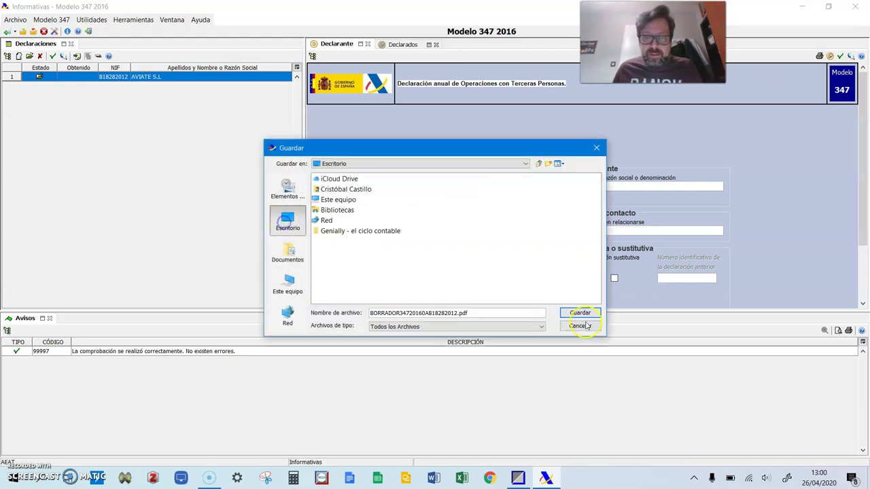
click(585, 313)
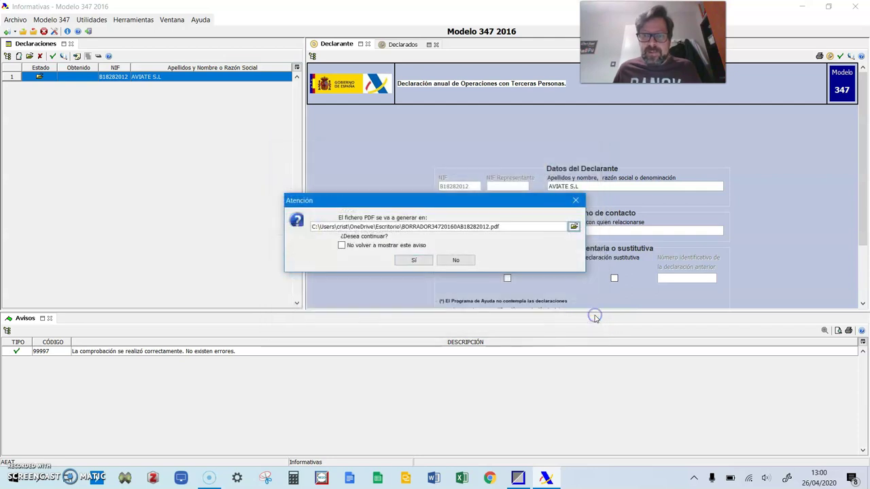
click(414, 260)
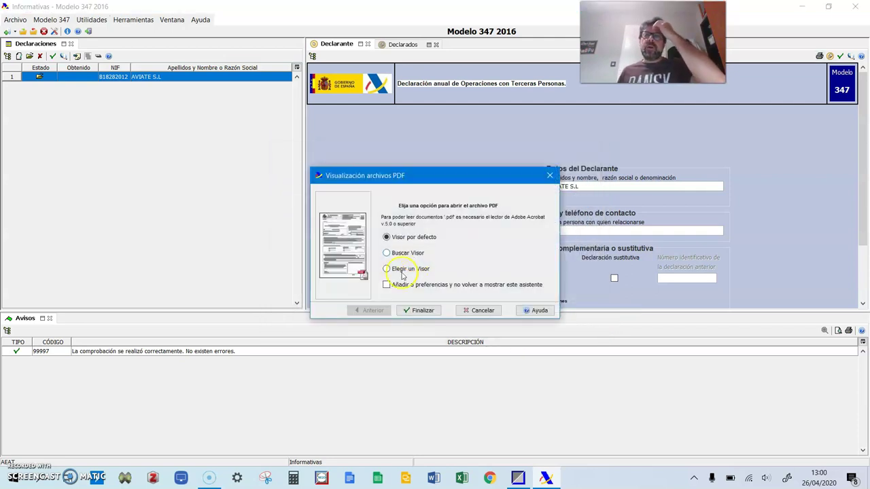
click(423, 310)
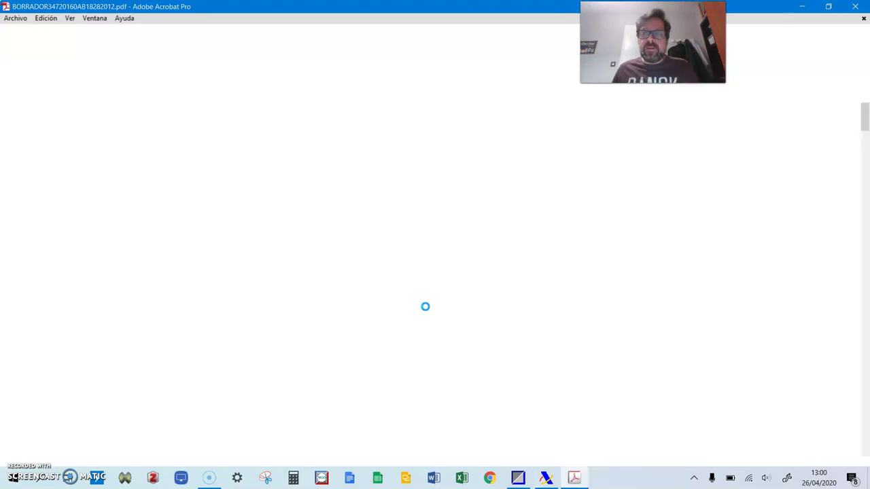
Review the draft's summary of 8 declared parties totalling 45.120,20, then close Acrobat
scroll(393, 257, down, 10)
scroll(393, 256, down, 5)
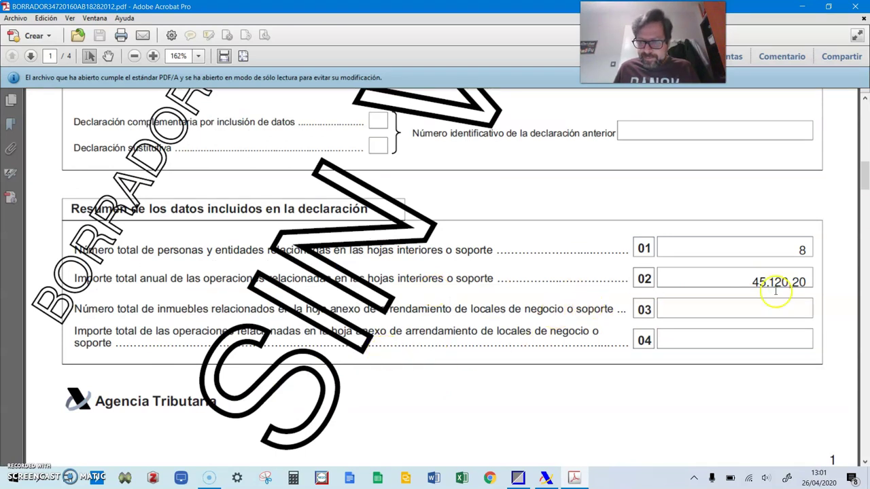
click(858, 204)
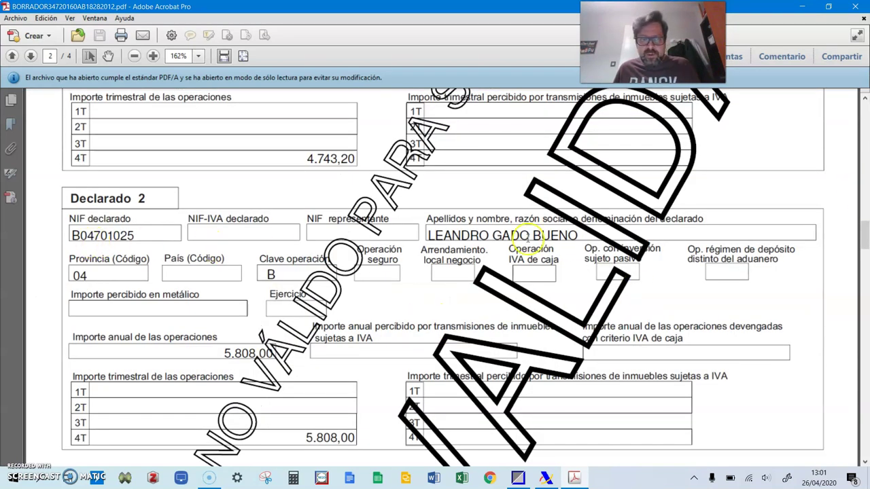
scroll(225, 324, down, 3)
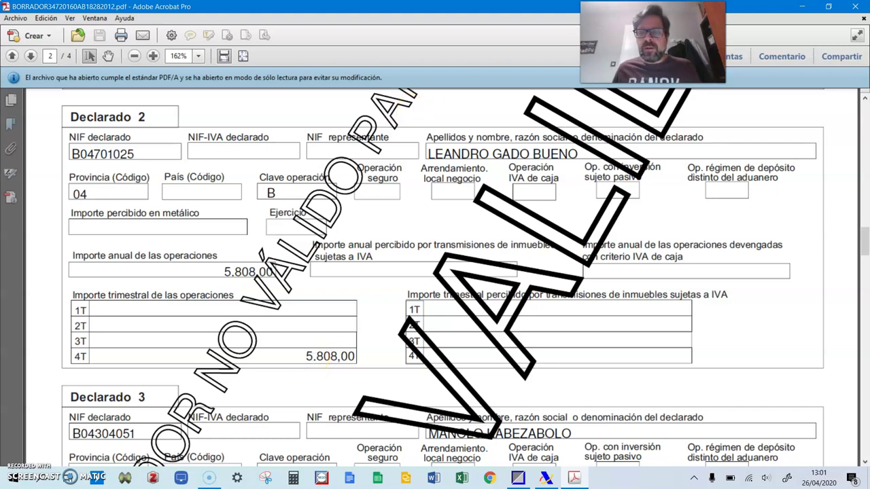
click(856, 7)
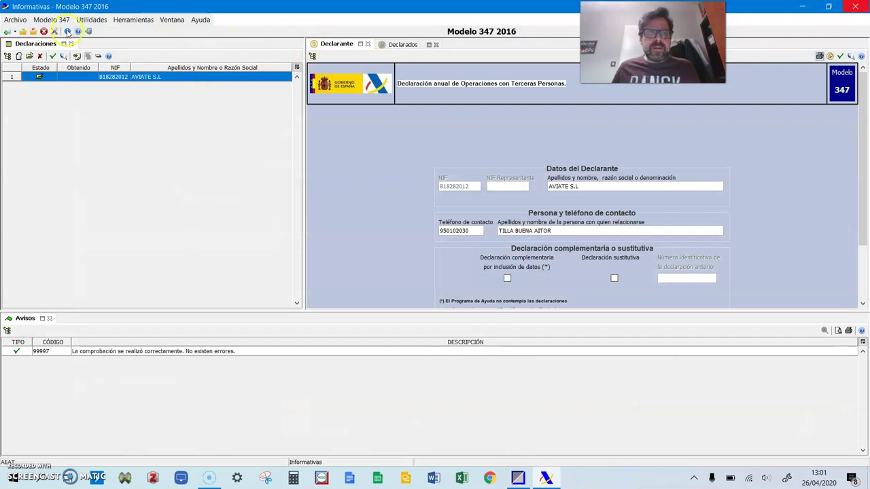
Close Modelo 347, open a blank Modelo 349 for 2017, and return to Gestión MGD
click(15, 20)
click(23, 57)
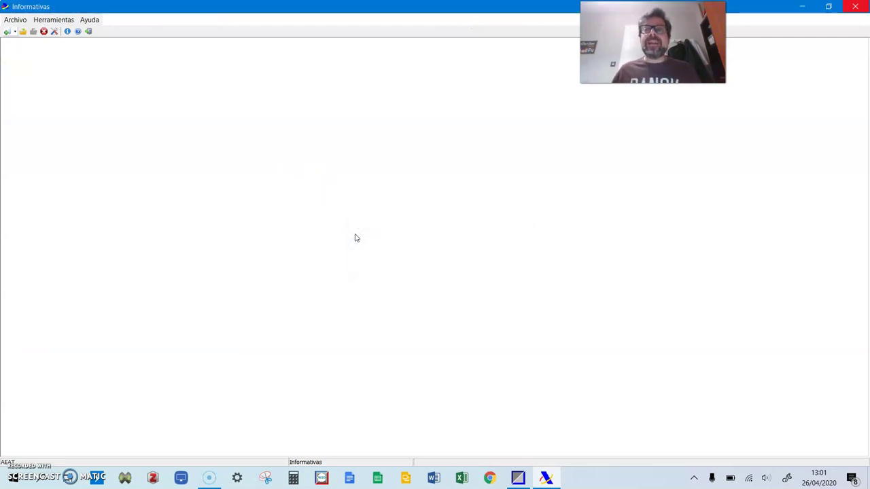
click(15, 19)
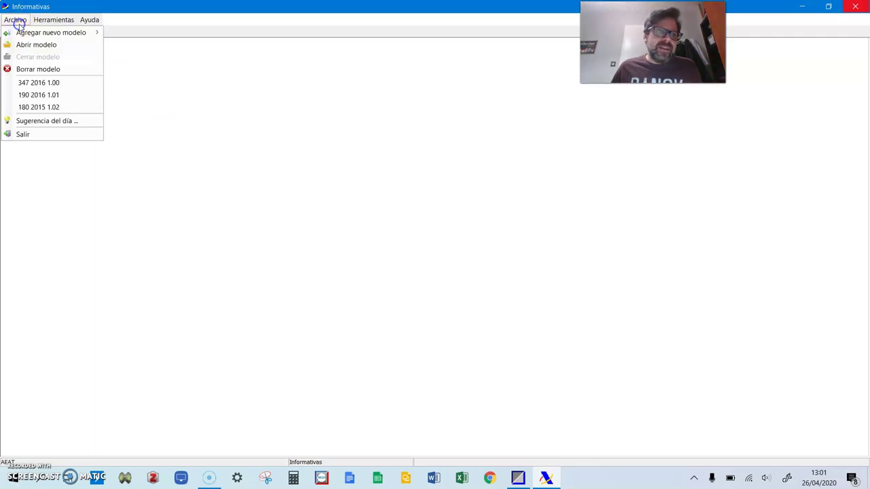
click(46, 44)
click(314, 223)
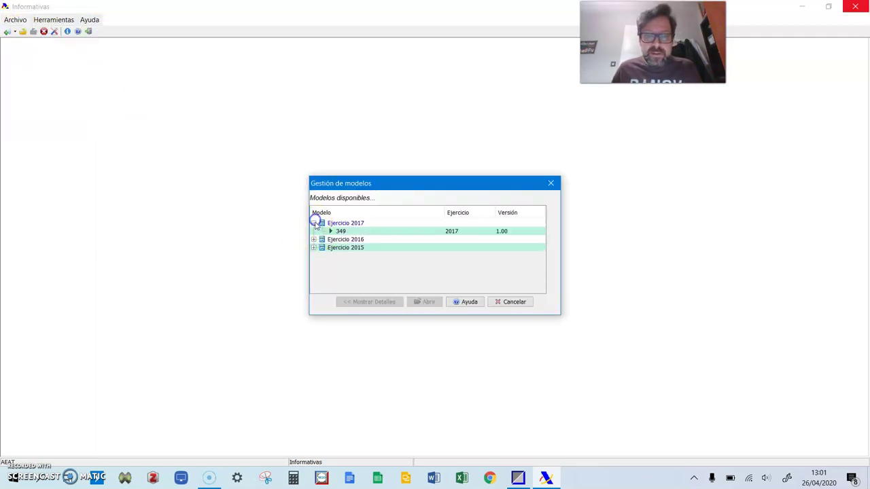
click(340, 231)
click(428, 302)
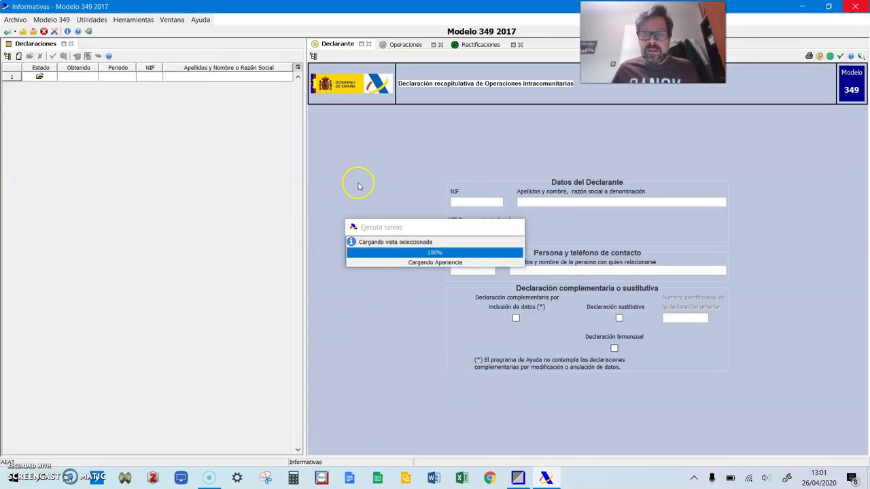
click(515, 478)
Close the supplier listing preview, print column setup and accumulated supplier amounts windows
click(31, 33)
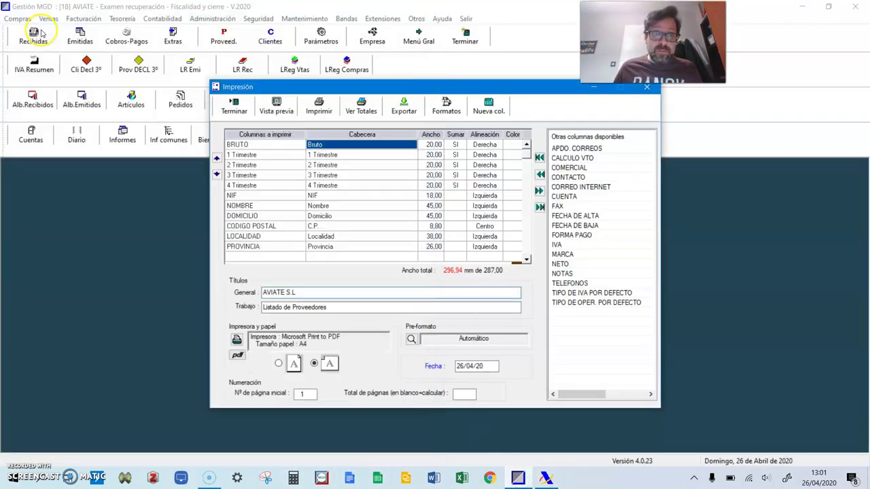
click(233, 106)
click(285, 150)
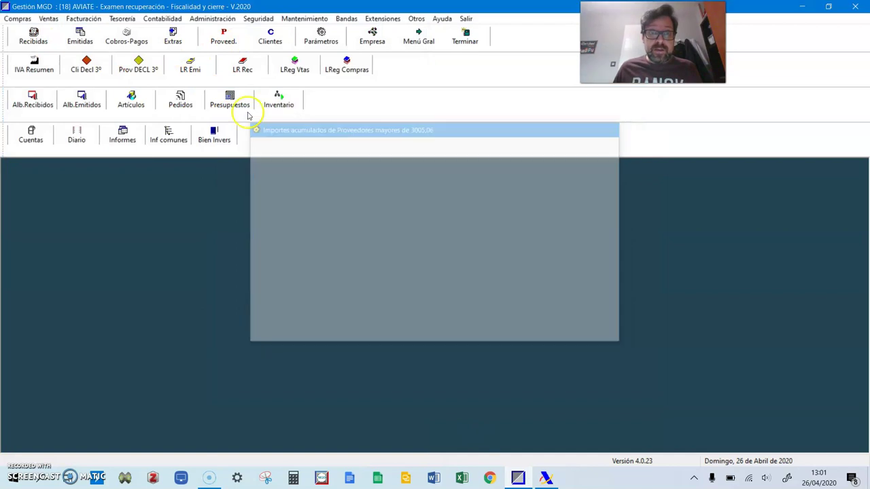
Inspect GABACHOS LOCOS S.L's supplier record, discard it after the CIF error, then open ledger consultation
click(222, 36)
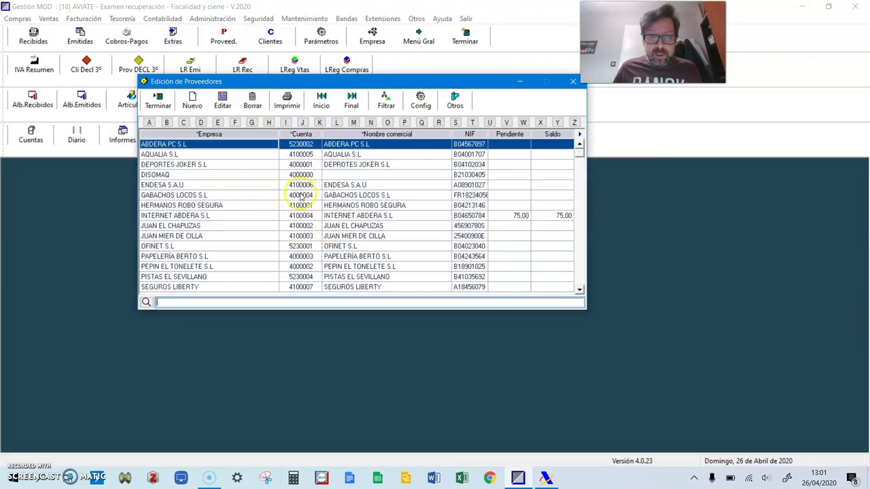
click(265, 196)
double_click(275, 198)
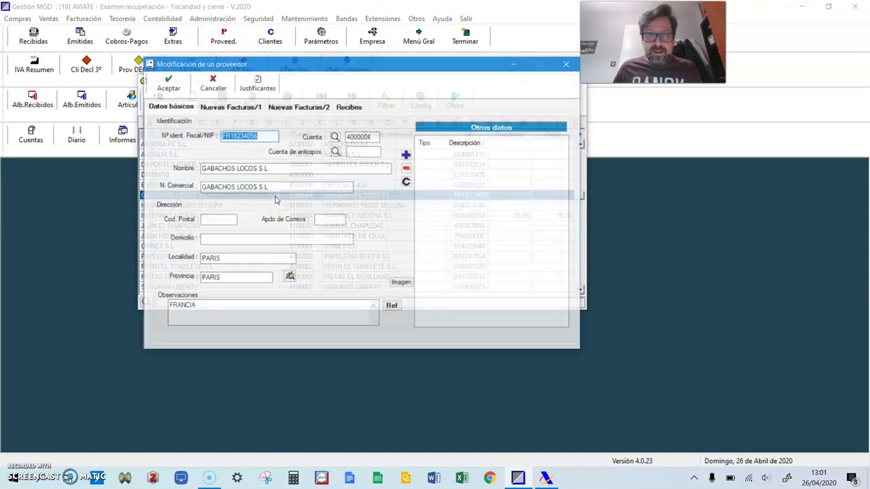
click(168, 87)
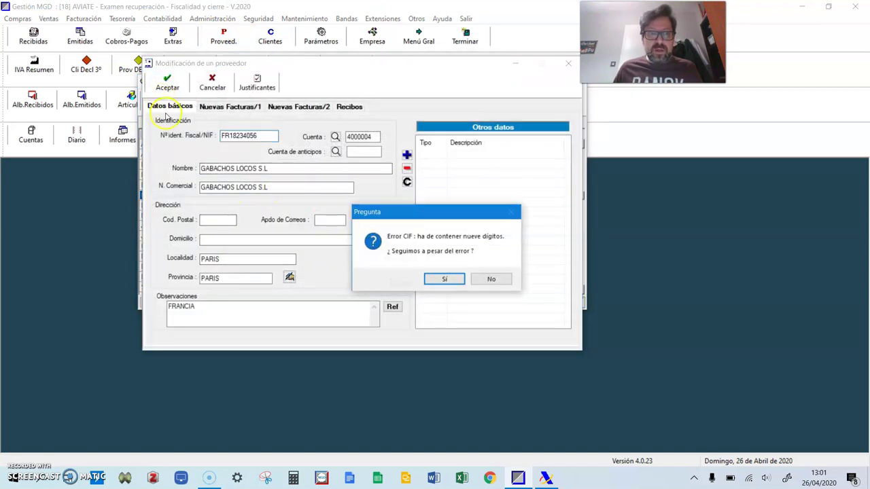
click(492, 280)
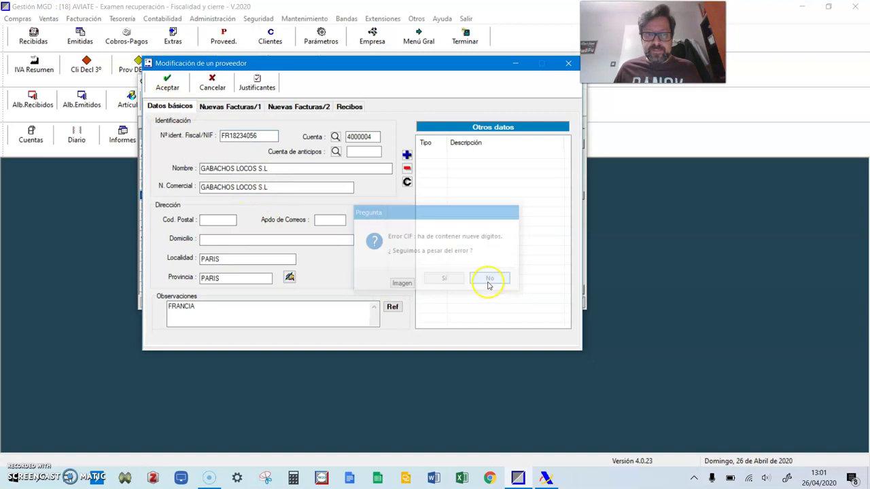
click(213, 85)
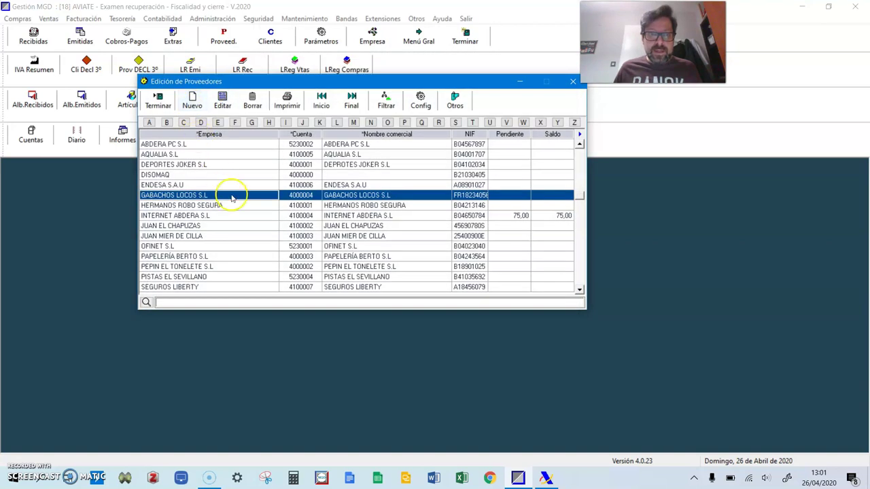
click(155, 103)
click(161, 19)
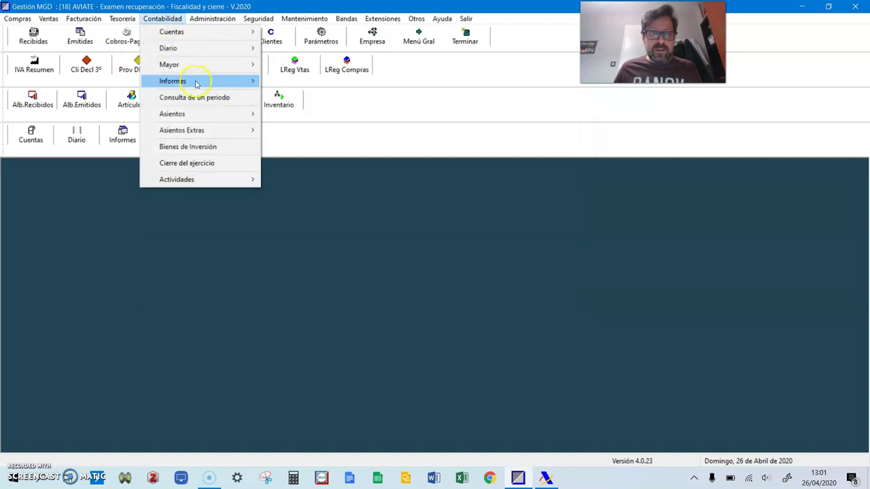
mouse_move(215, 70)
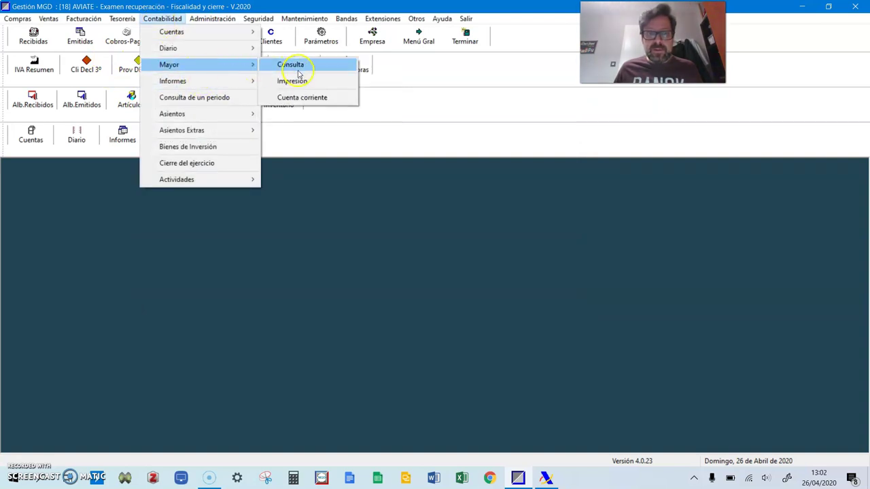